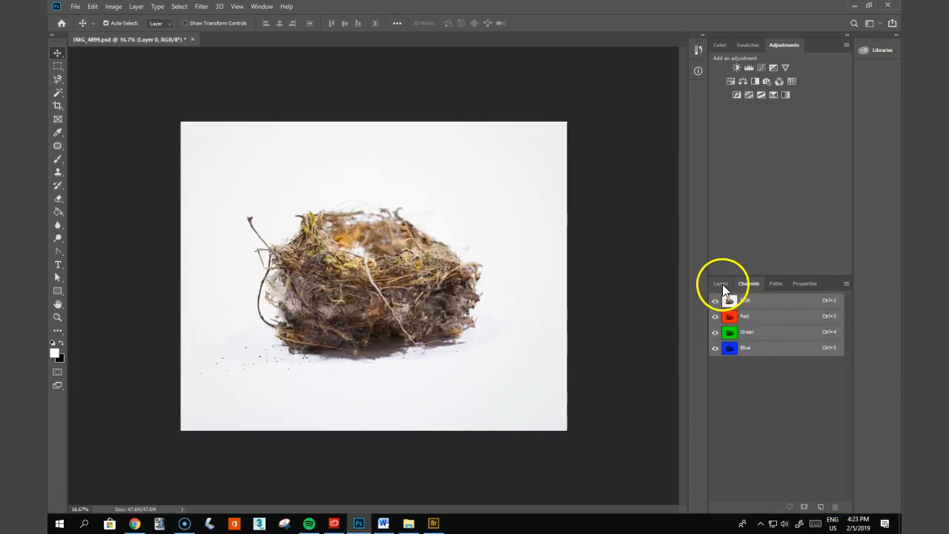
Check the nest image's color mode and bit depth.
click(722, 284)
key(w)
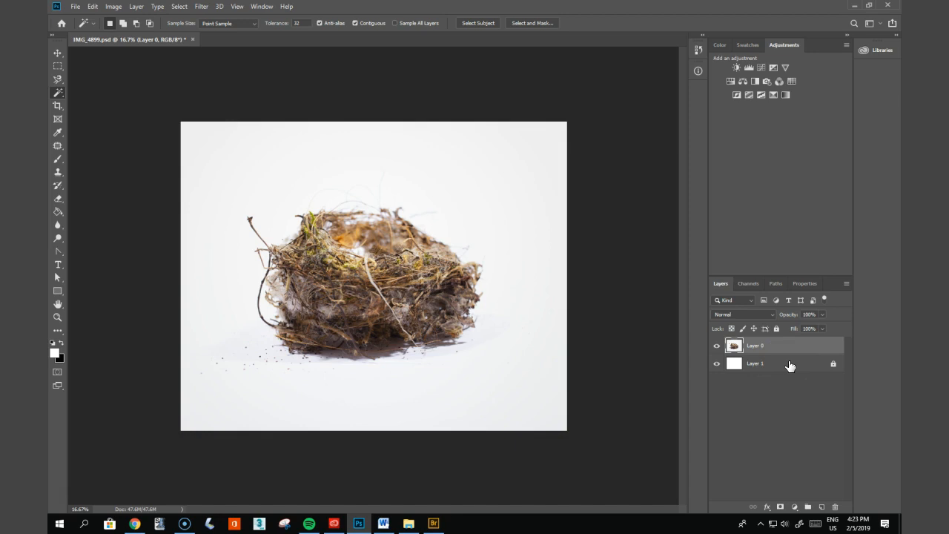
click(113, 7)
mouse_move(122, 20)
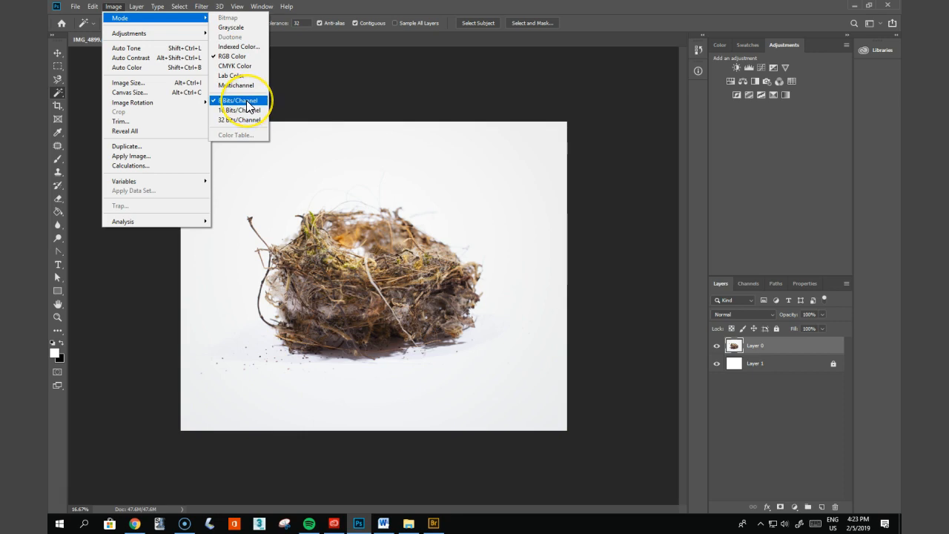
click(355, 86)
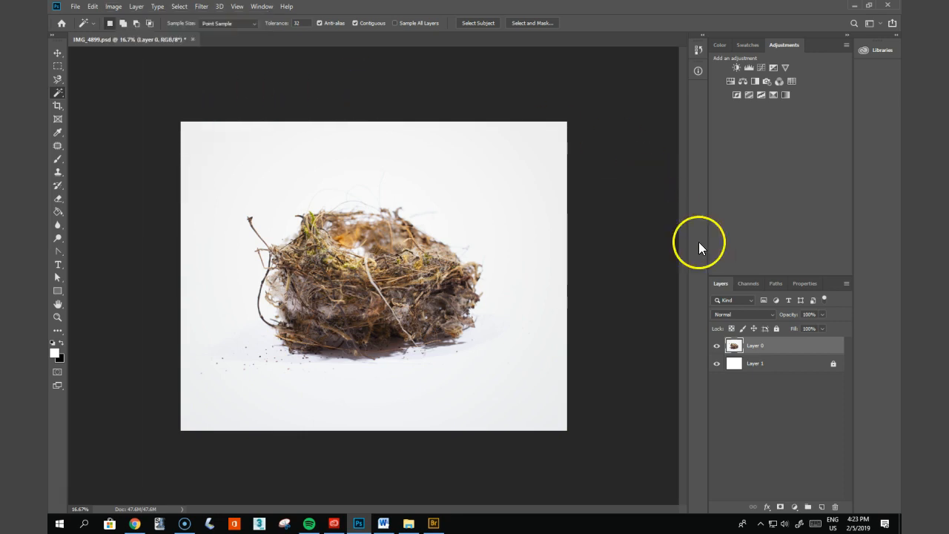
Add a Threshold adjustment layer with a level of 214 above the nest photo and delete its layer mask.
click(765, 92)
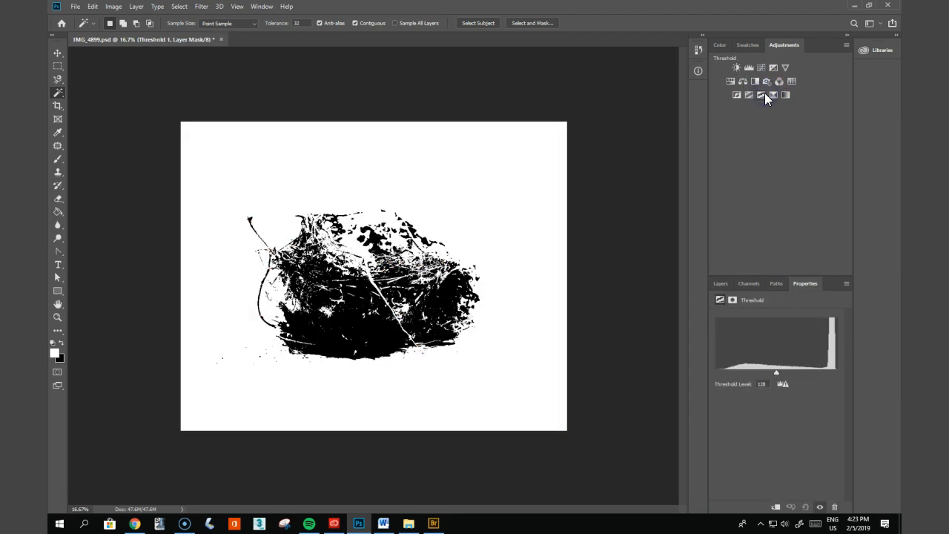
drag(776, 373, 819, 375)
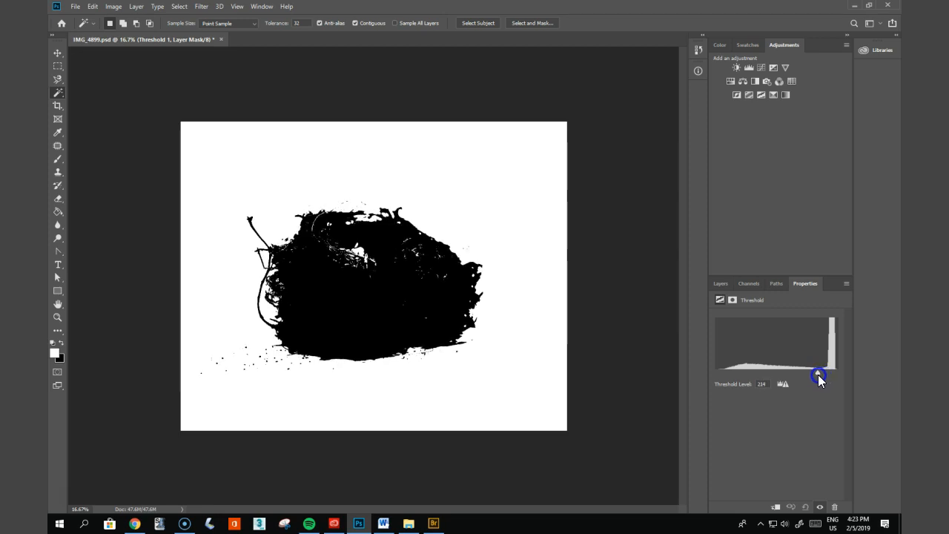
click(719, 284)
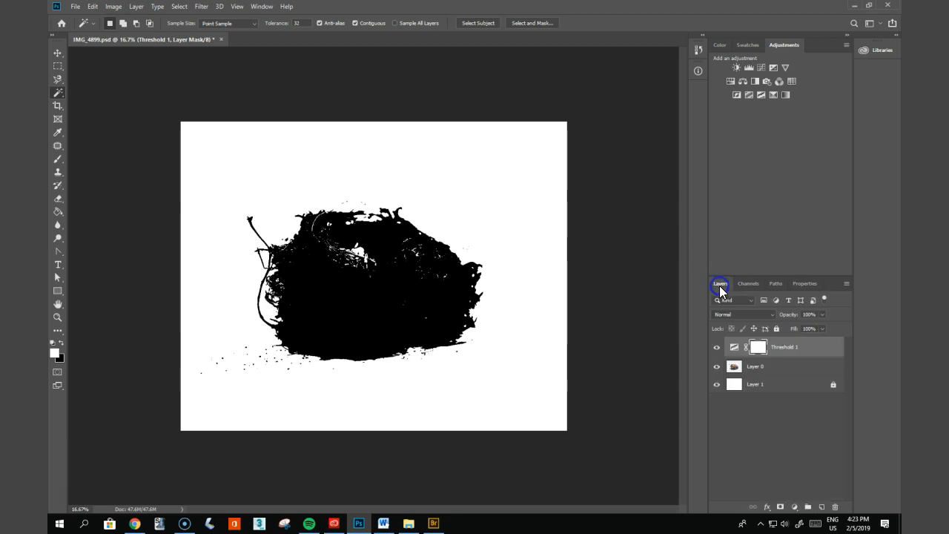
right_click(760, 350)
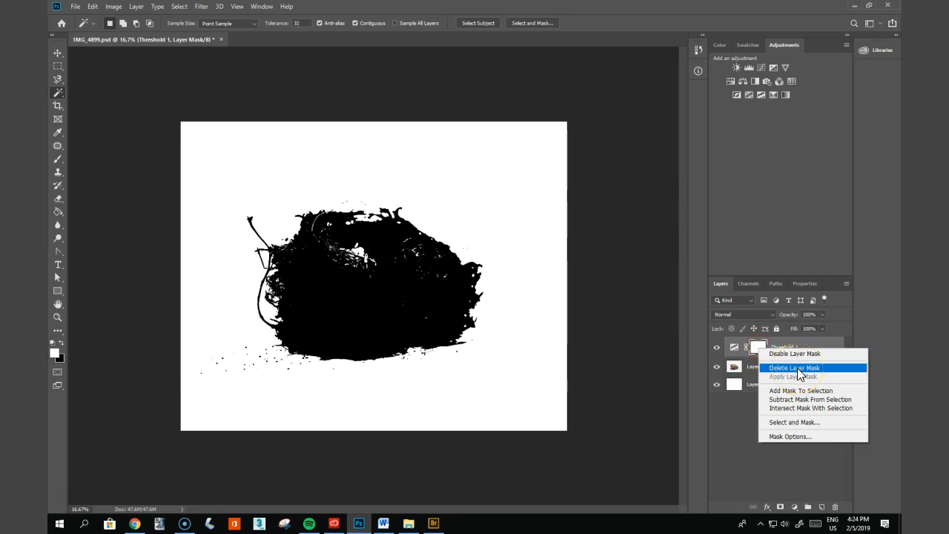
click(799, 368)
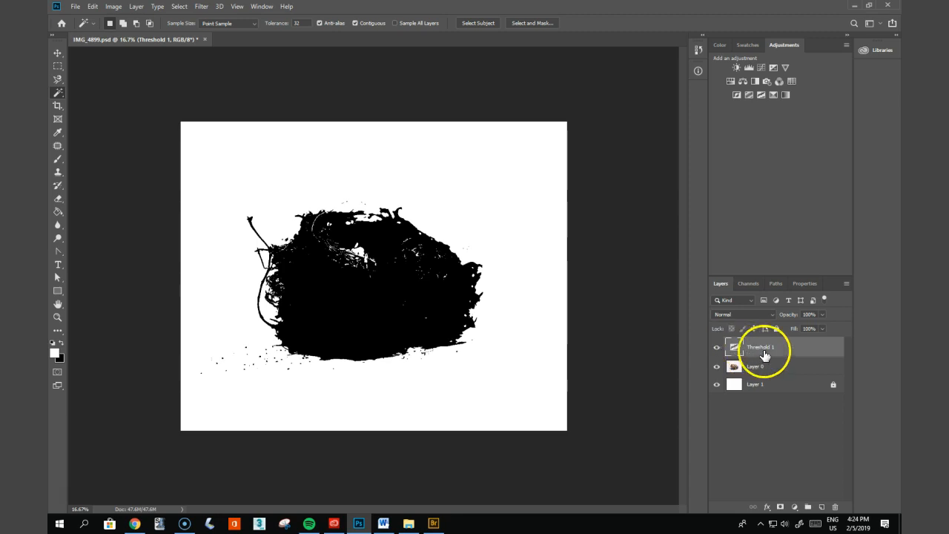
Select the white background with Color Range, using sampled colors and a fuzziness of 0.
click(739, 350)
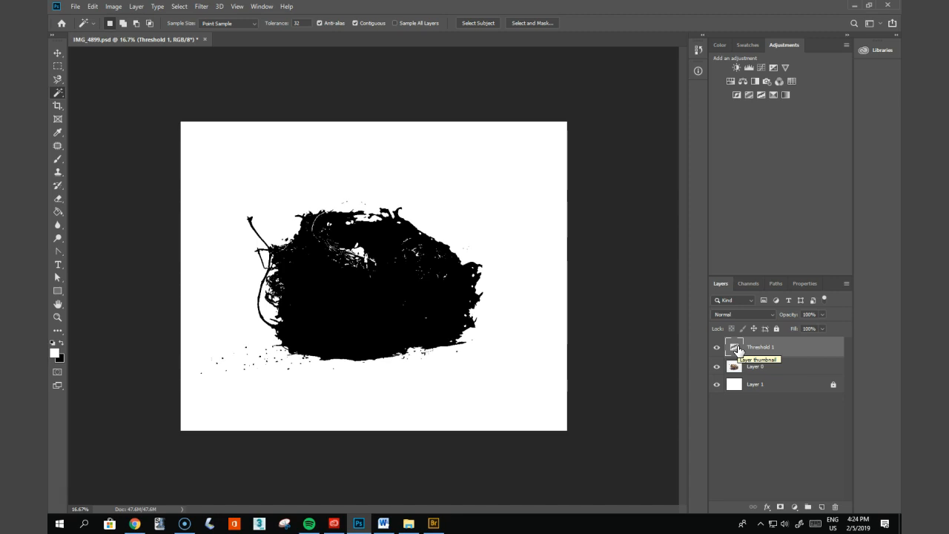
click(737, 348)
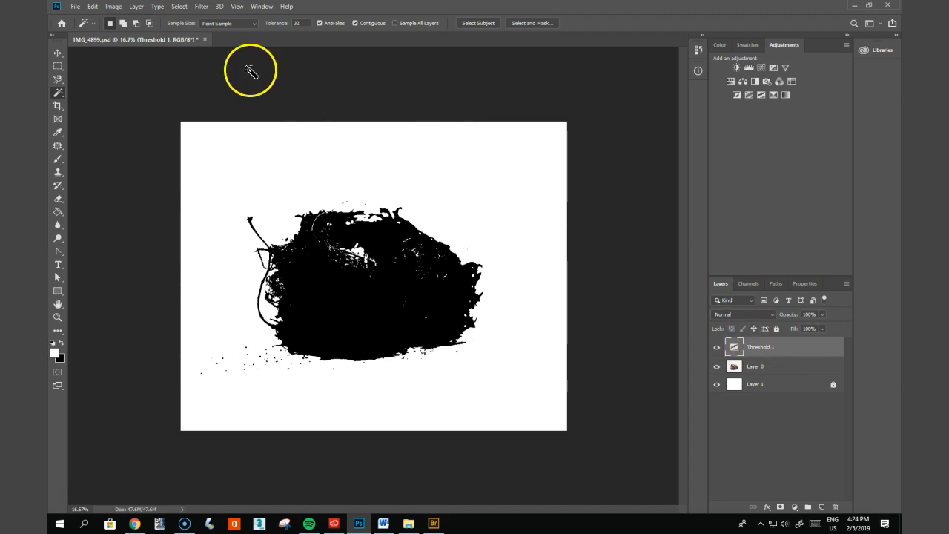
click(179, 6)
click(204, 106)
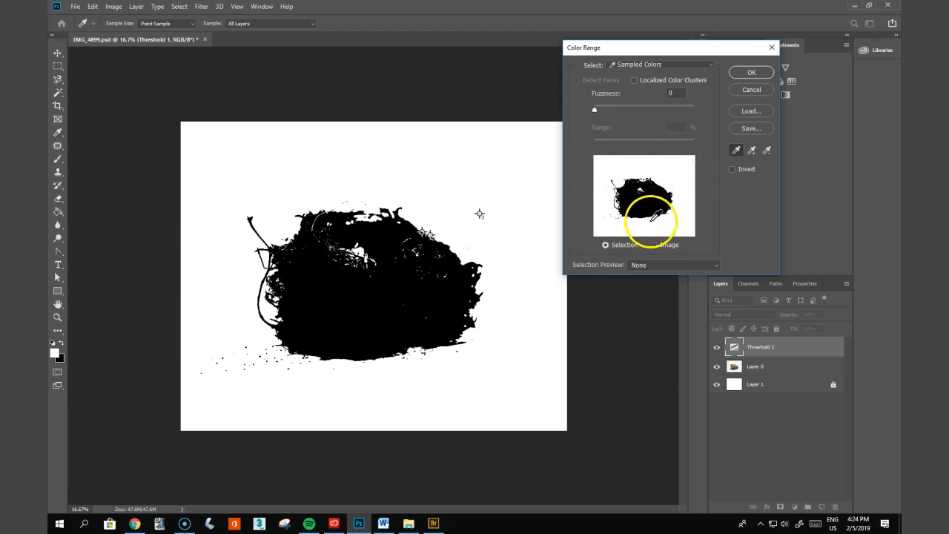
click(751, 74)
click(787, 348)
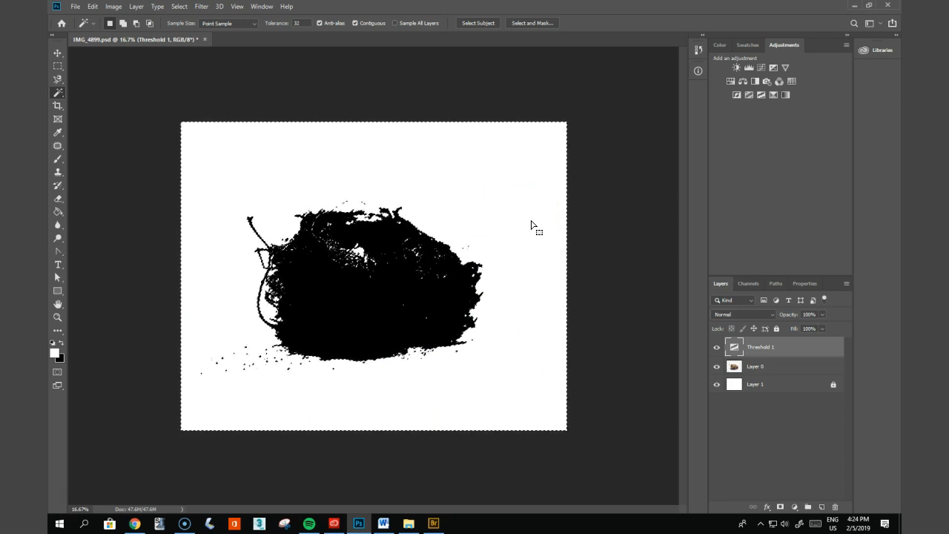
Create a new alpha channel with the selected background filled white, and return to the RGB channel view.
click(748, 284)
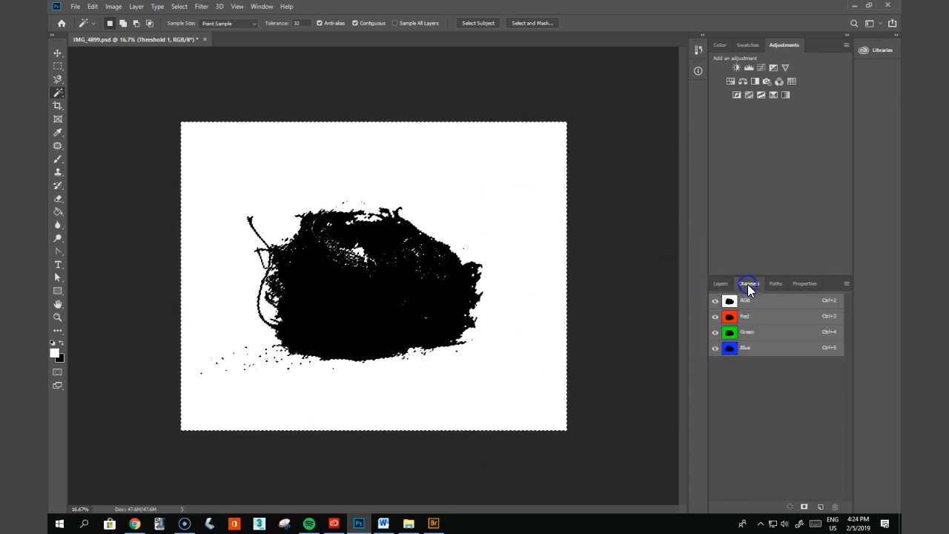
click(820, 506)
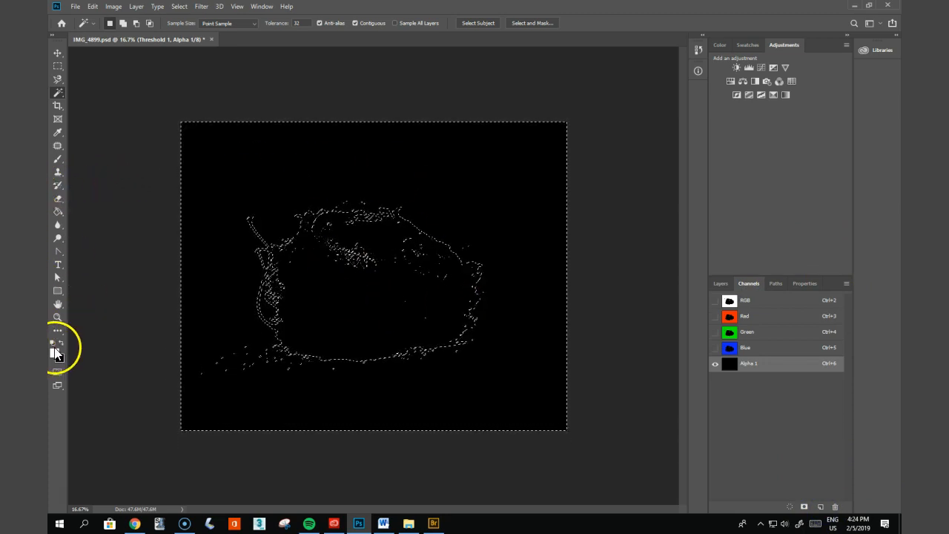
click(58, 211)
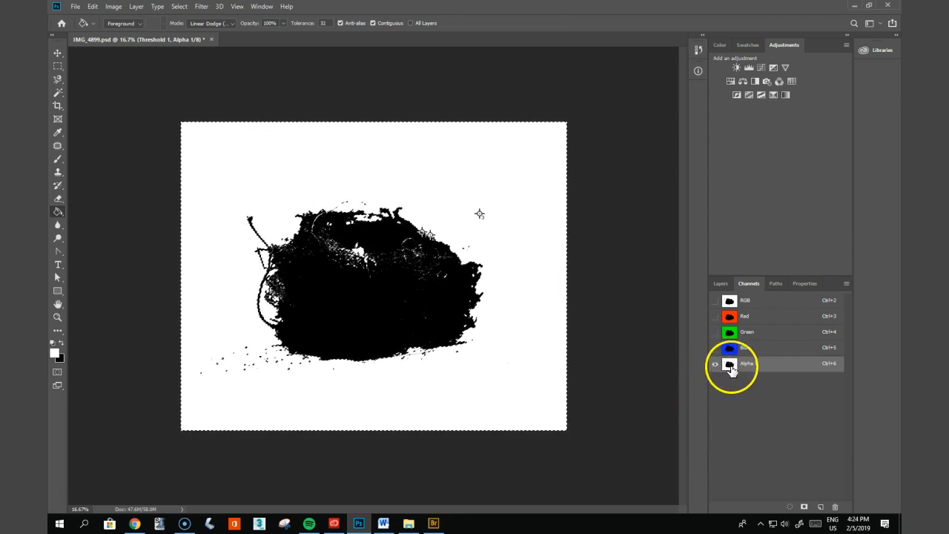
click(715, 301)
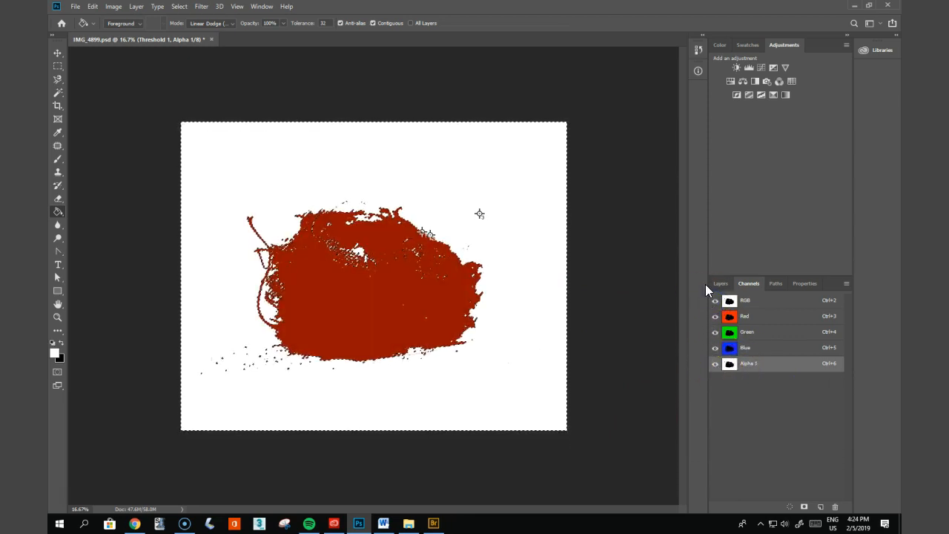
click(715, 363)
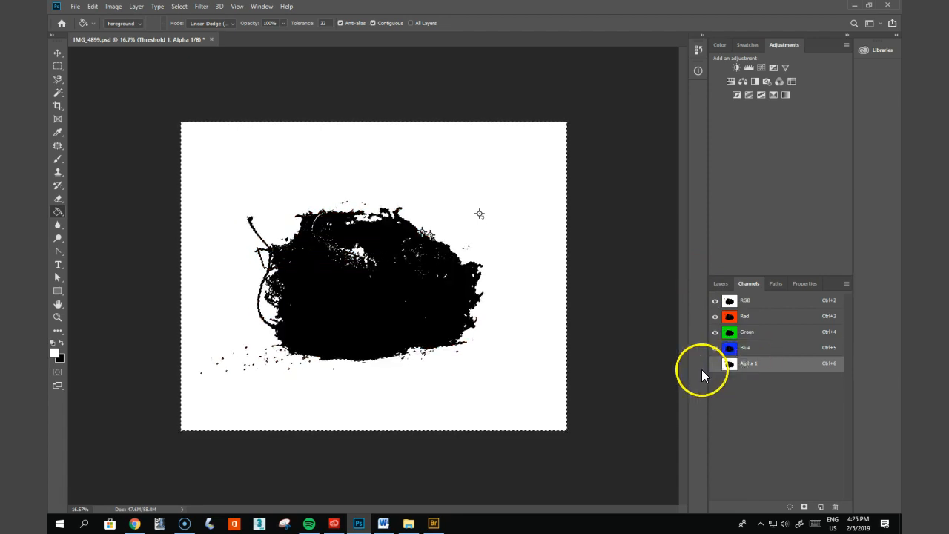
Delete the Threshold adjustment layer and clear the selection.
click(721, 284)
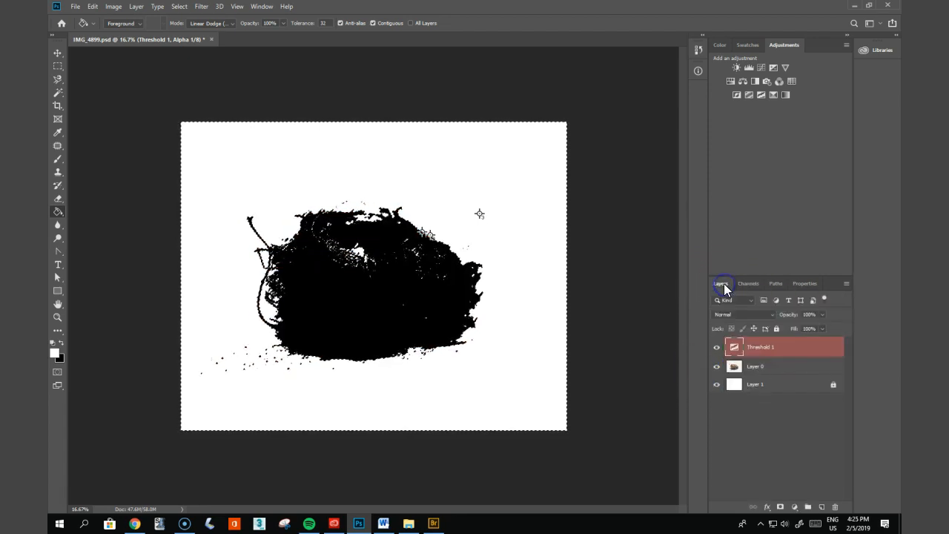
drag(777, 367, 835, 507)
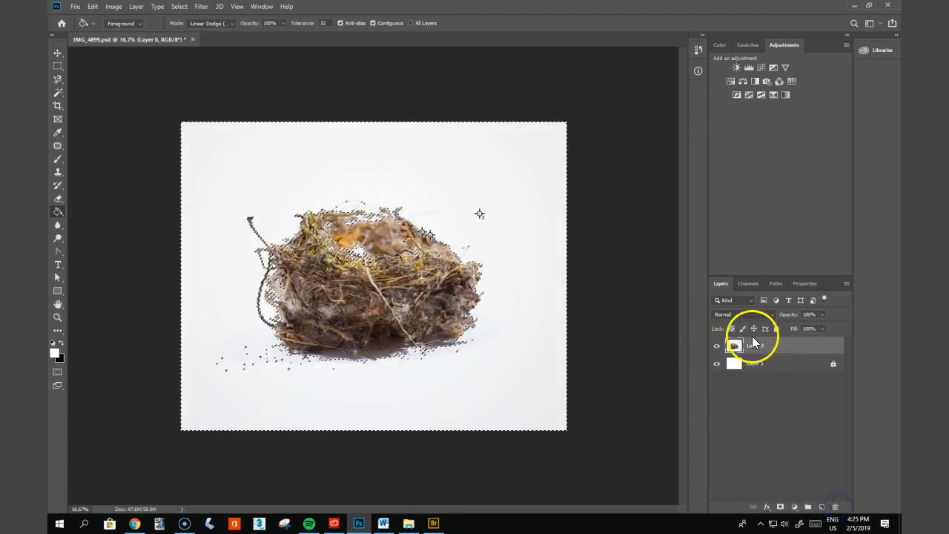
key(ctrl+d)
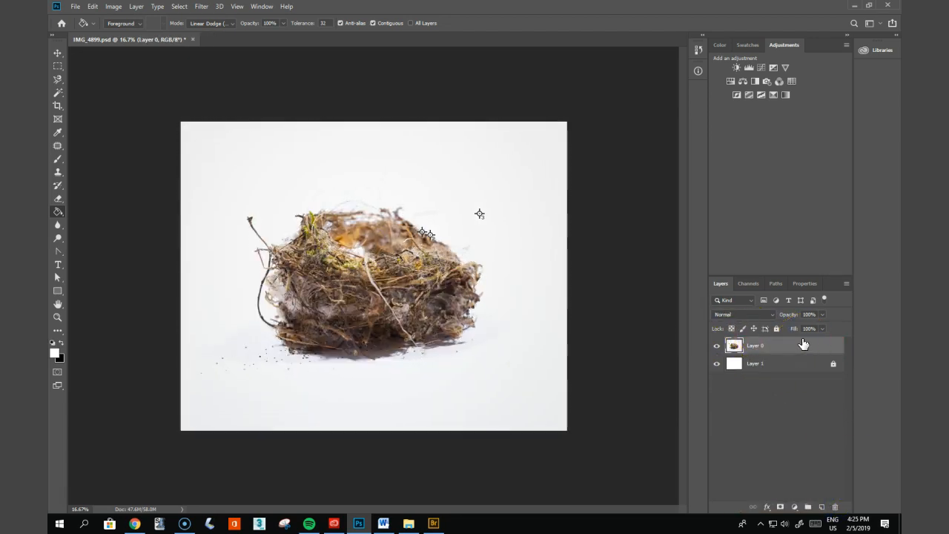
click(57, 53)
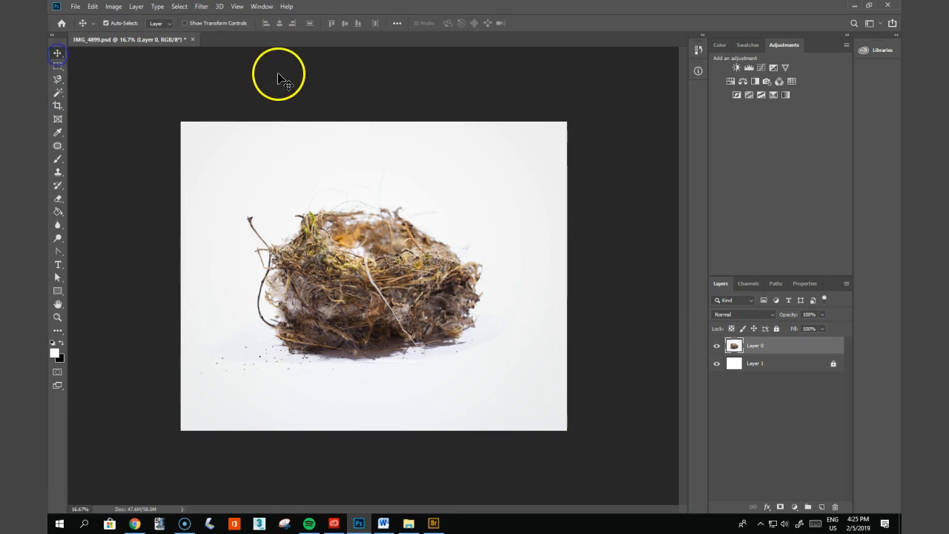
Load the Alpha 1 channel as a selection and copy the selected part of Layer 0 to a new layer.
click(747, 286)
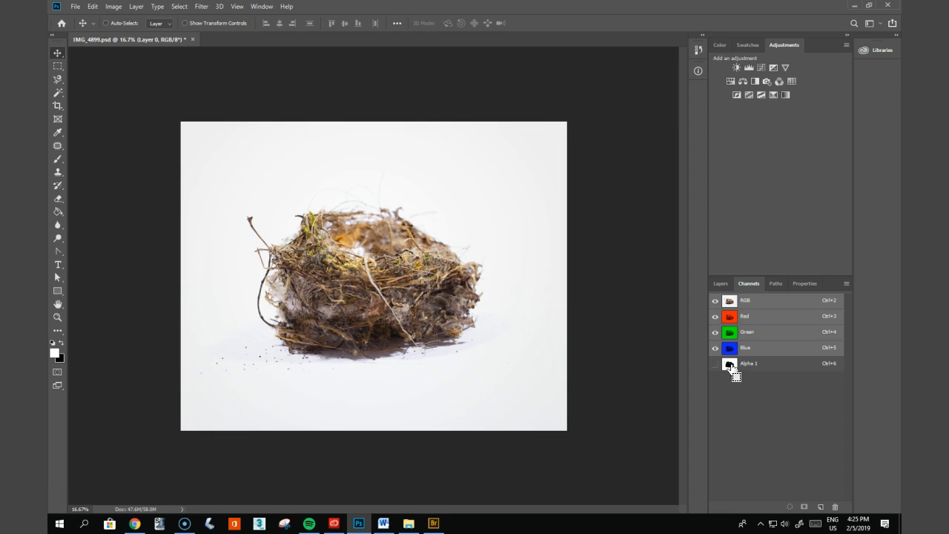
ctrl+click(731, 366)
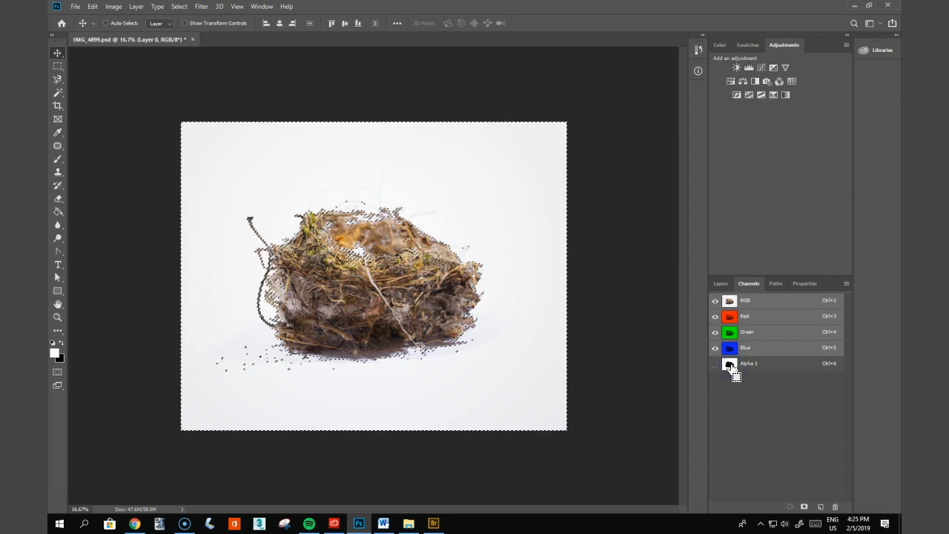
click(720, 284)
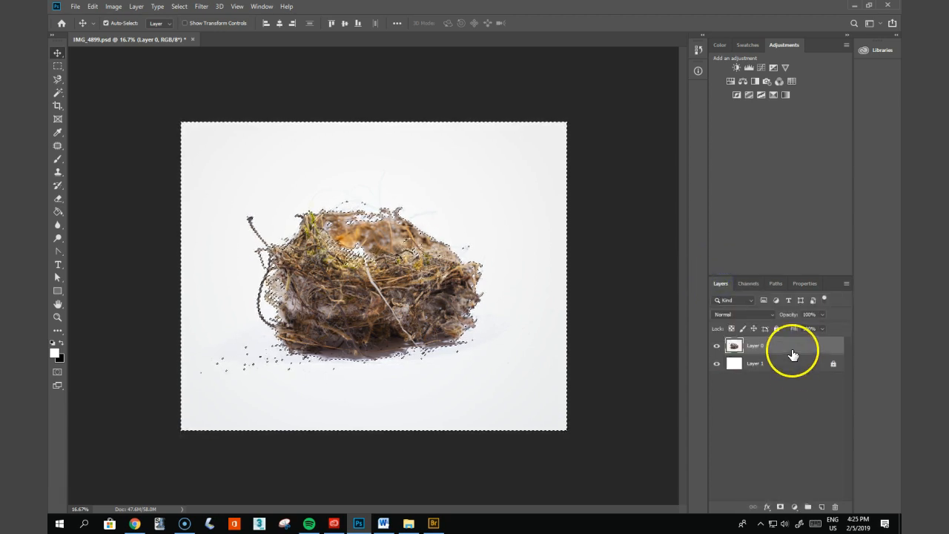
click(793, 353)
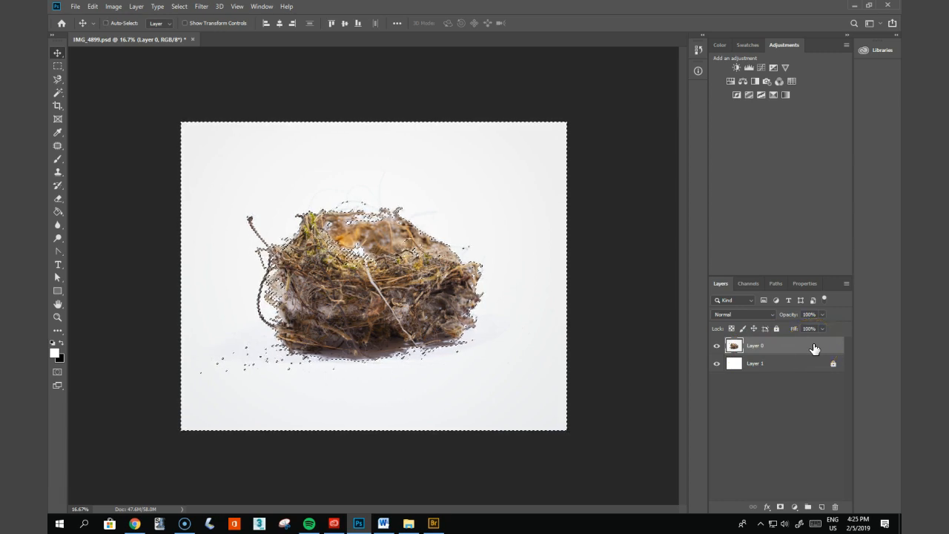
key(ctrl+j)
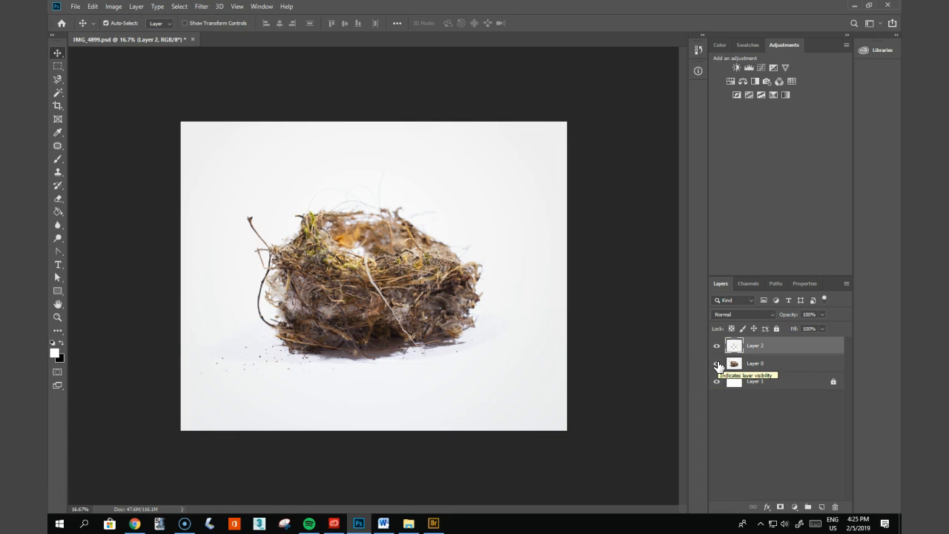
Hide Layer 0 to inspect the copied background, delete the copied layer, and show Layer 0 again.
click(718, 365)
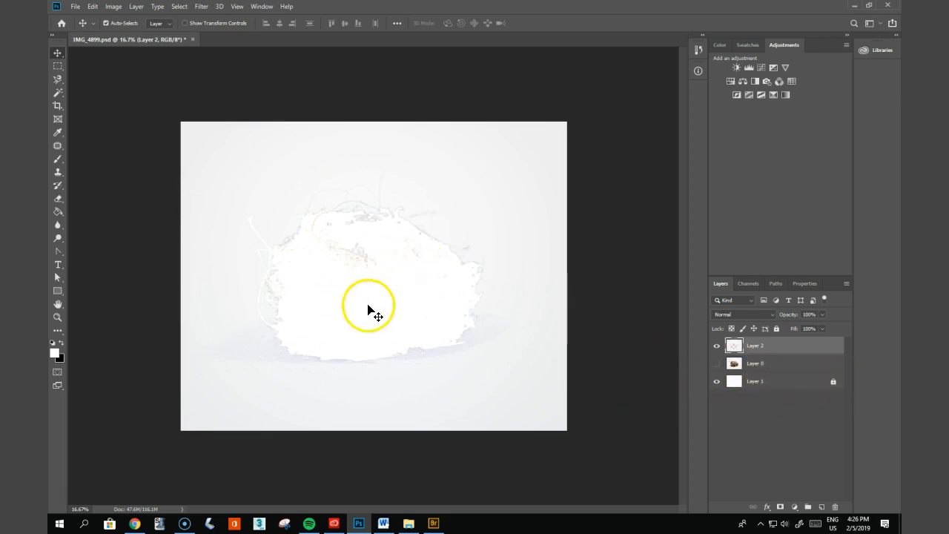
drag(788, 352, 837, 511)
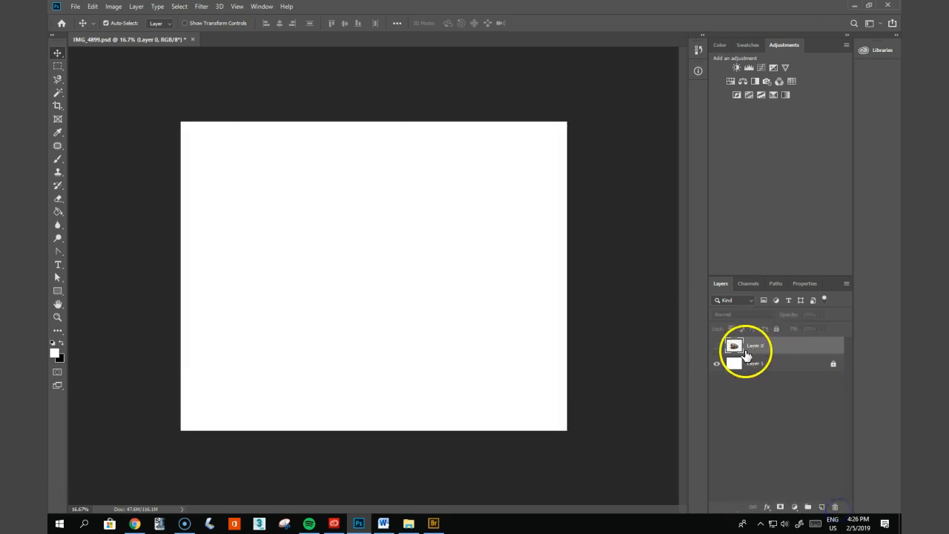
click(716, 346)
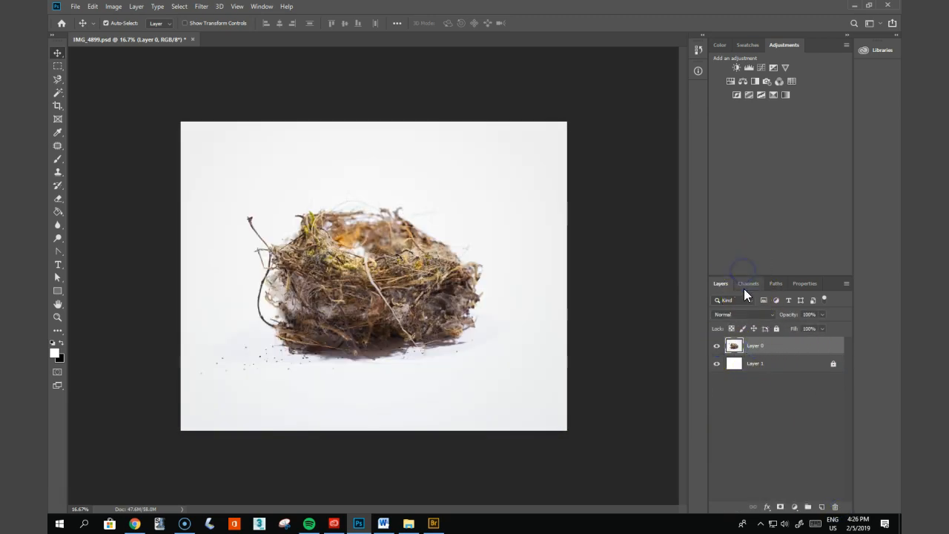
Display only the Alpha 1 channel and try to invert the selection.
click(745, 290)
click(731, 365)
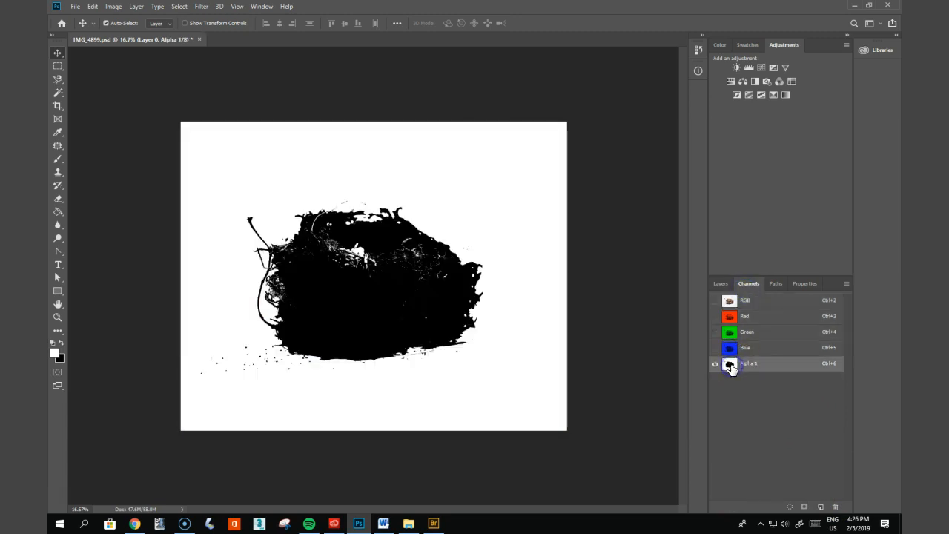
click(731, 368)
click(179, 6)
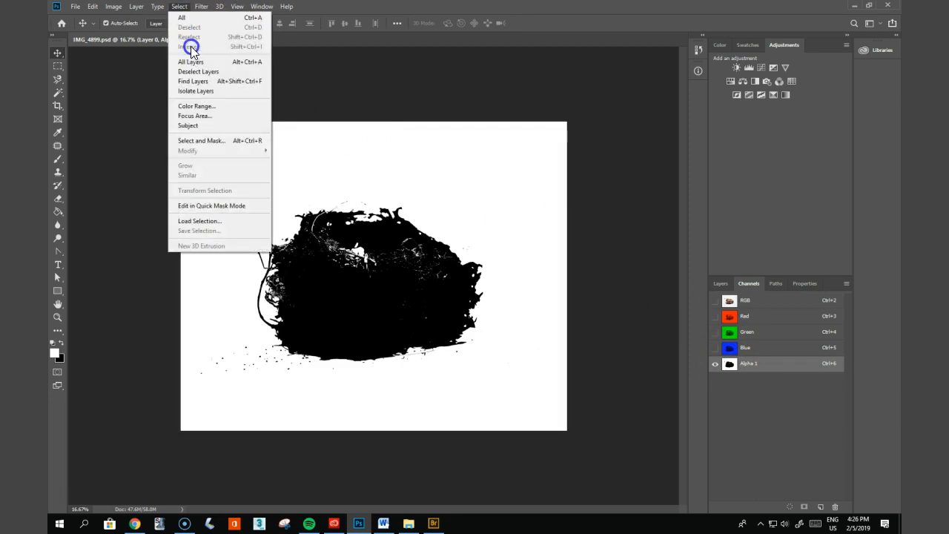
click(753, 361)
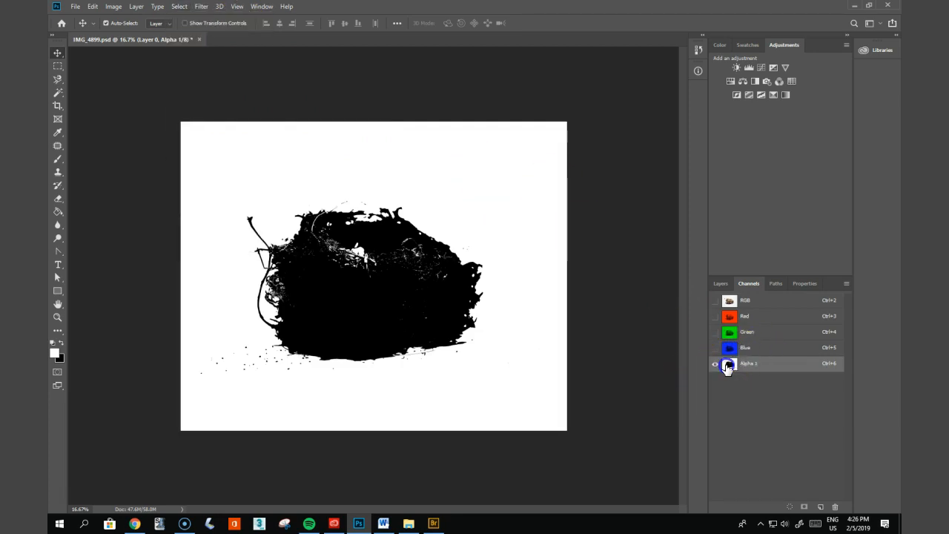
click(184, 7)
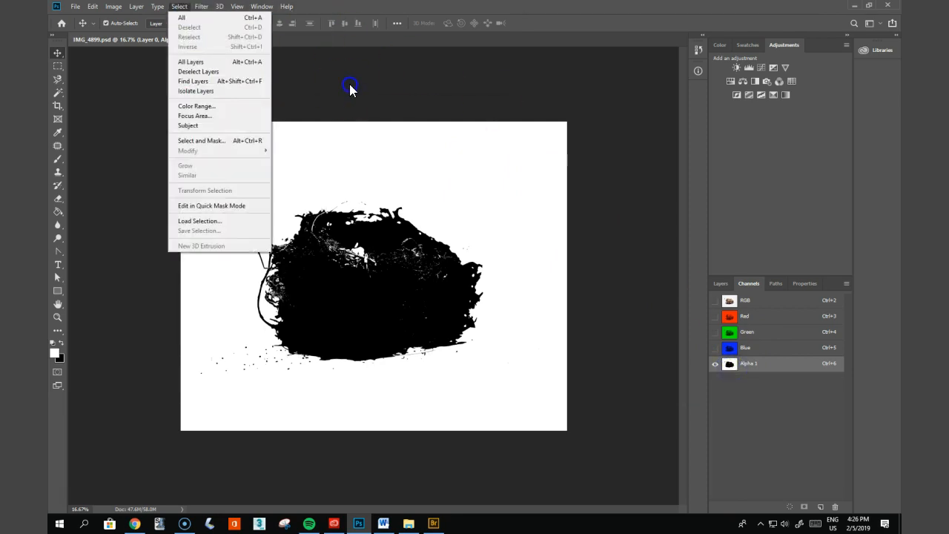
click(589, 93)
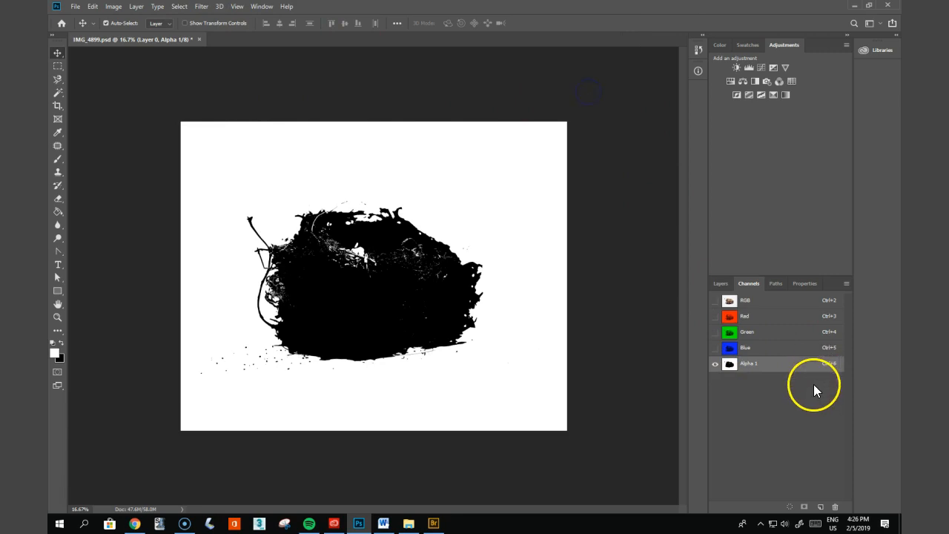
Invert the Alpha 1 channel, display the RGB composite without it, and load Alpha 1 as a selection.
key(ctrl)
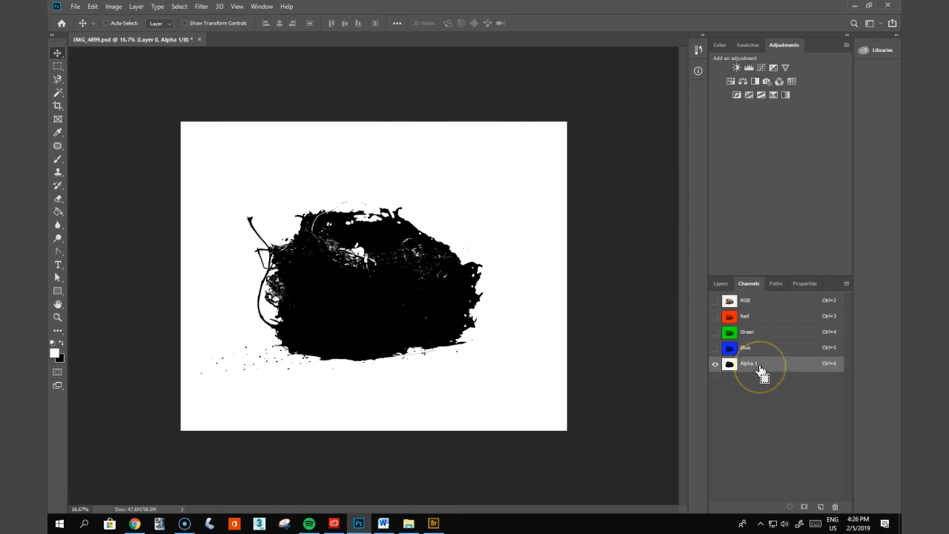
key(ctrl+i)
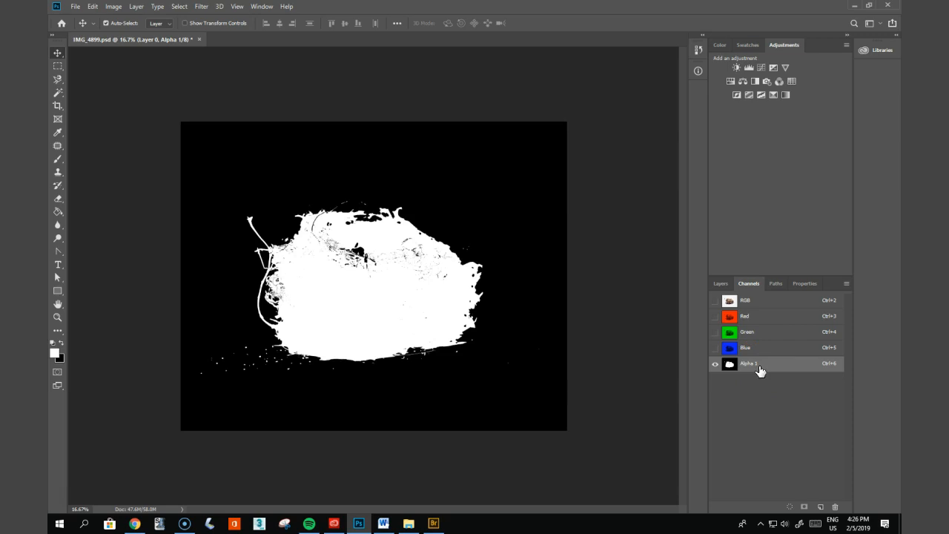
ctrl+click(734, 367)
click(715, 301)
click(714, 364)
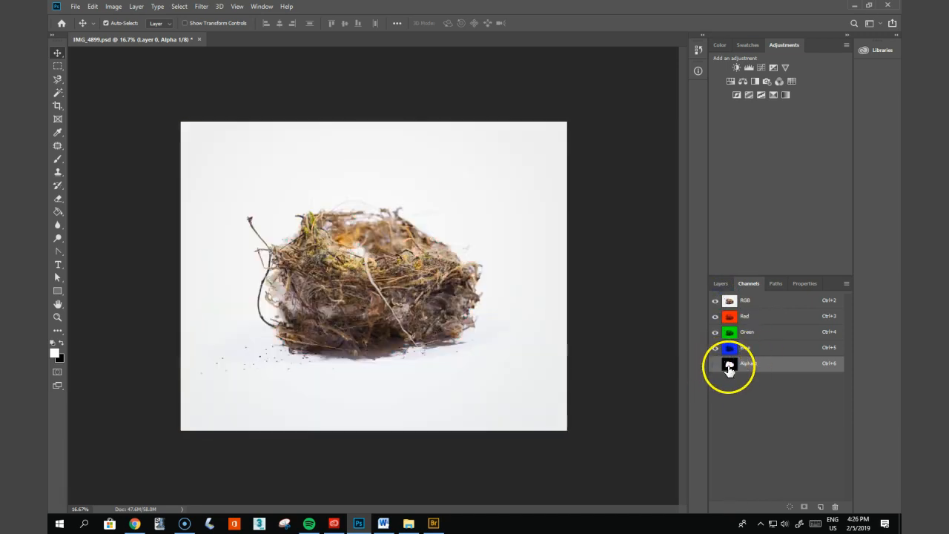
ctrl+click(729, 365)
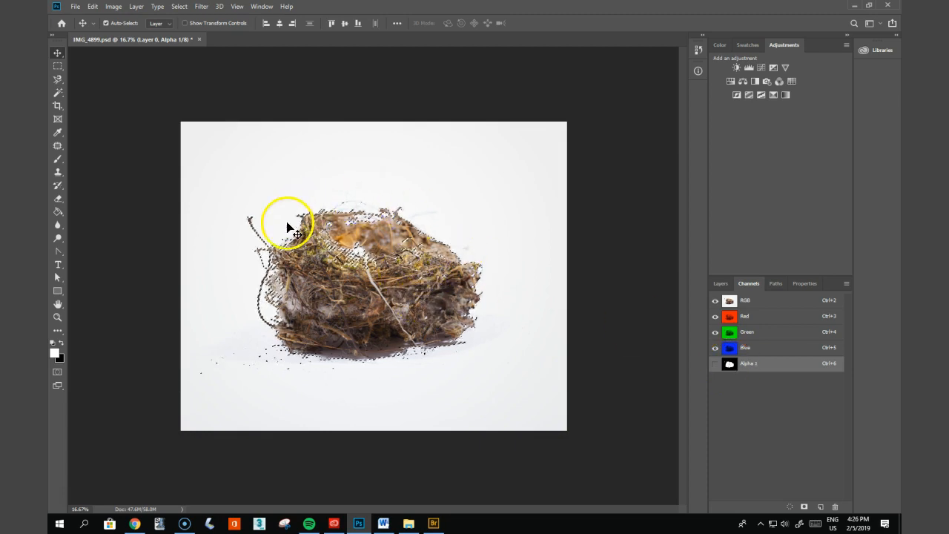
Duplicate Layer 0, clear the selection, and hide Layer 0 to check the copy on its own.
click(718, 284)
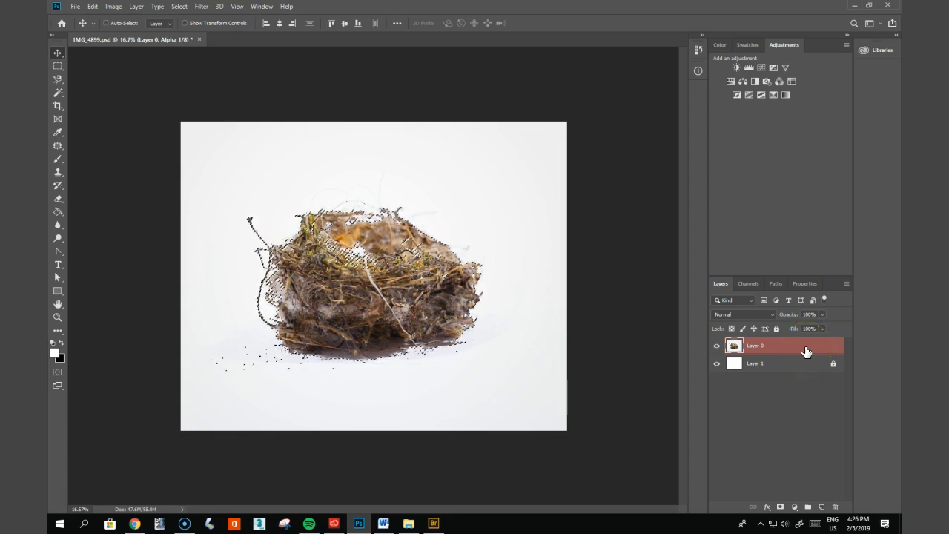
key(ctrl+j)
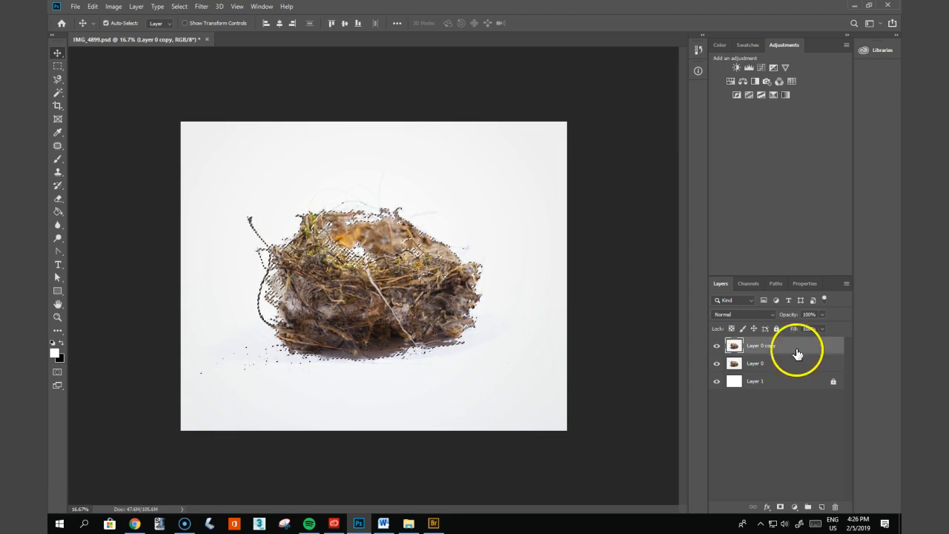
click(718, 363)
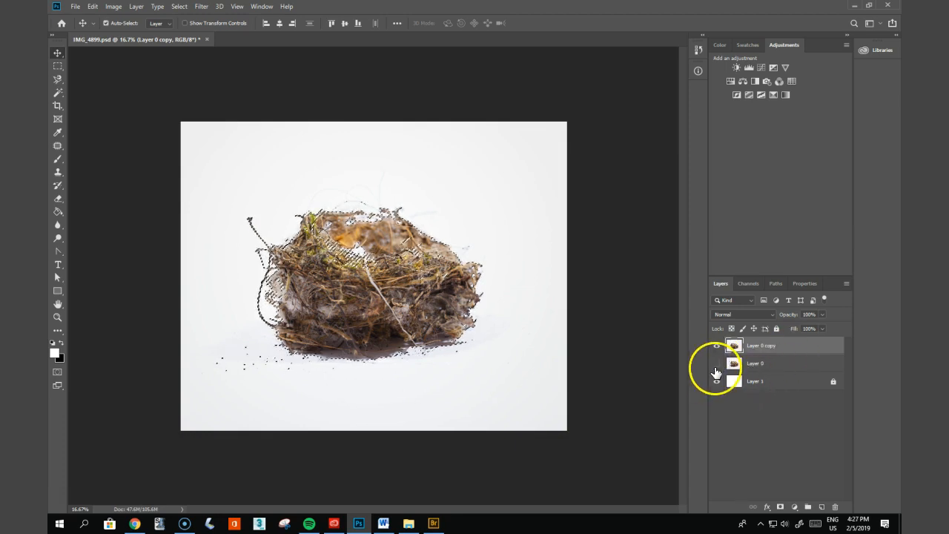
click(716, 364)
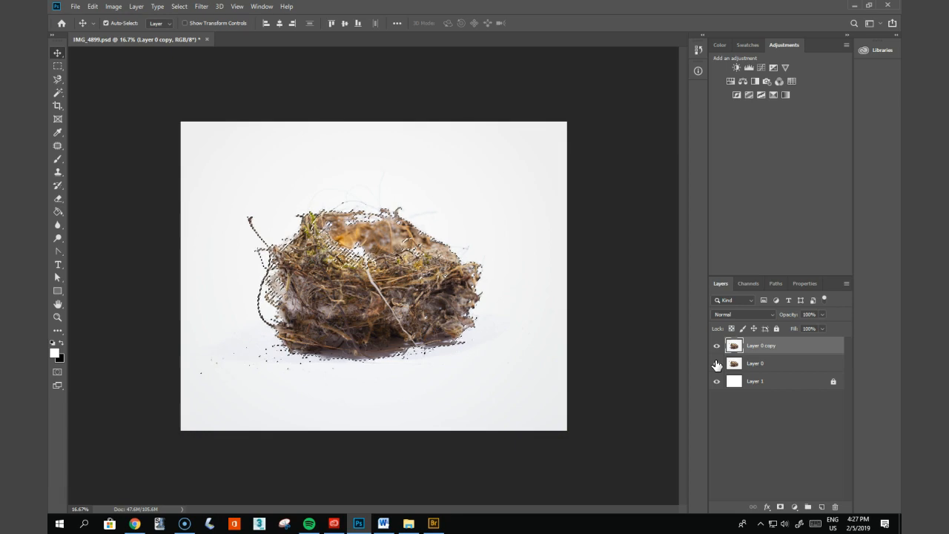
key(ctrl+d)
drag(716, 362, 718, 349)
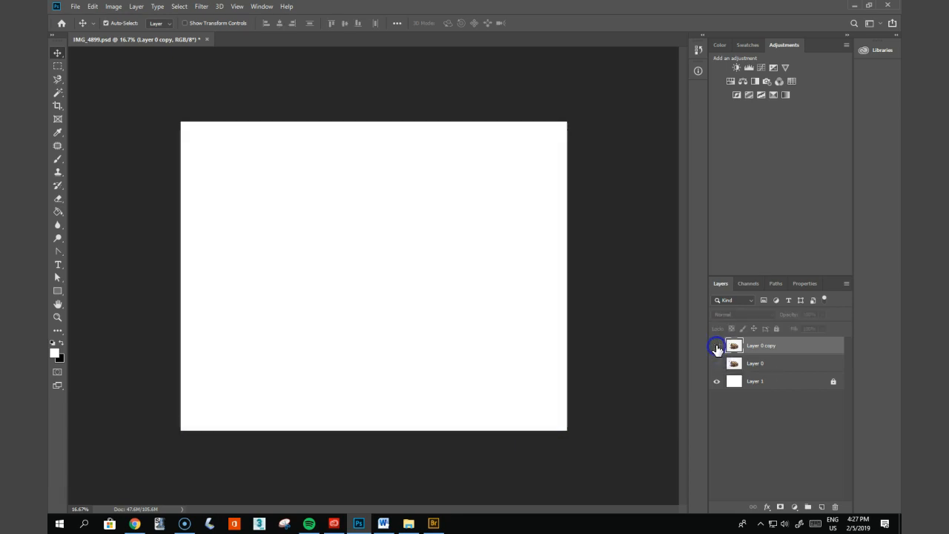
click(716, 346)
Rename the layer copy as ALPHA SELECTION LAYER and Layer 0 as ORIGINAL NEST, and show ORIGINAL NEST.
click(762, 349)
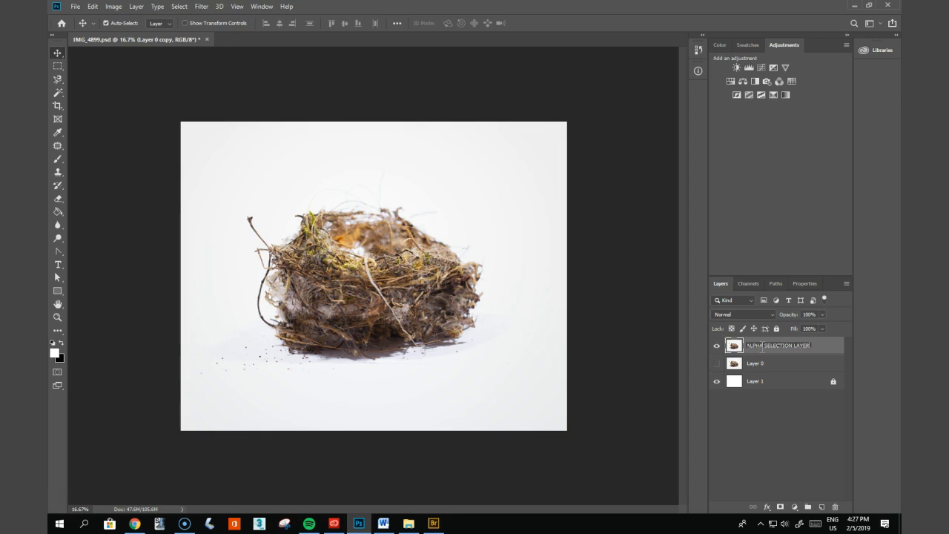
key(Return)
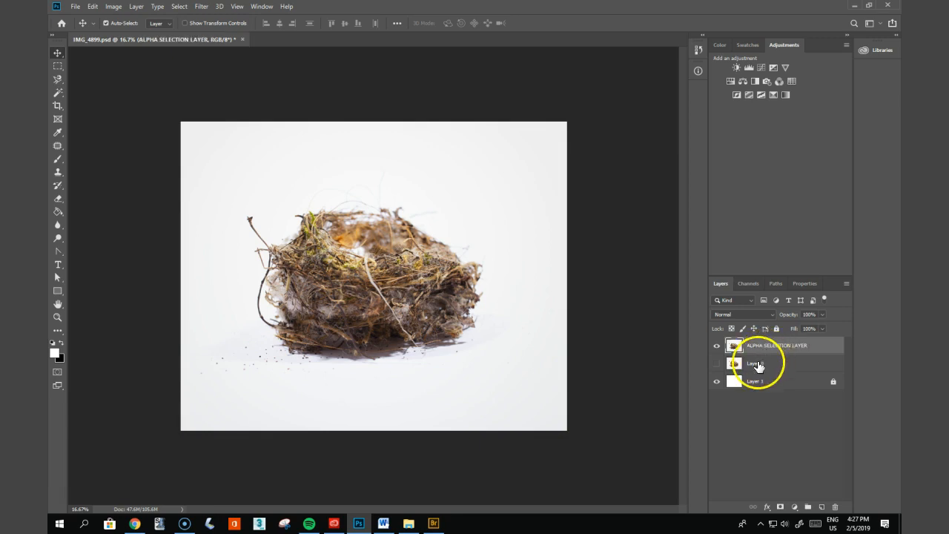
double_click(756, 363)
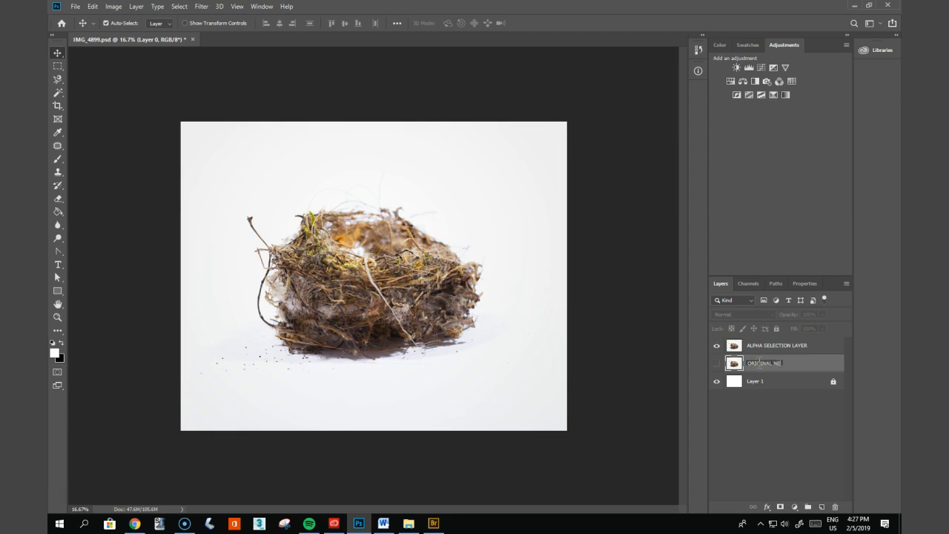
key(Return)
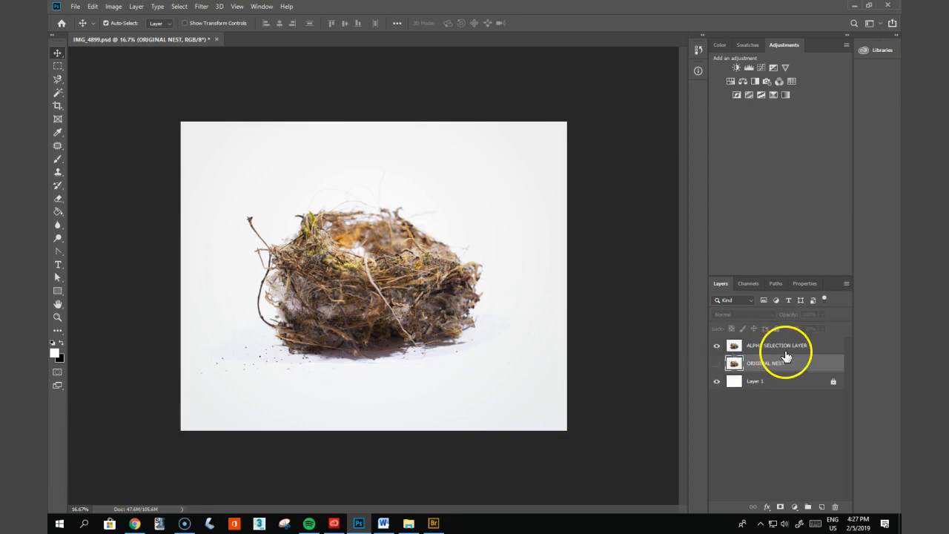
click(717, 364)
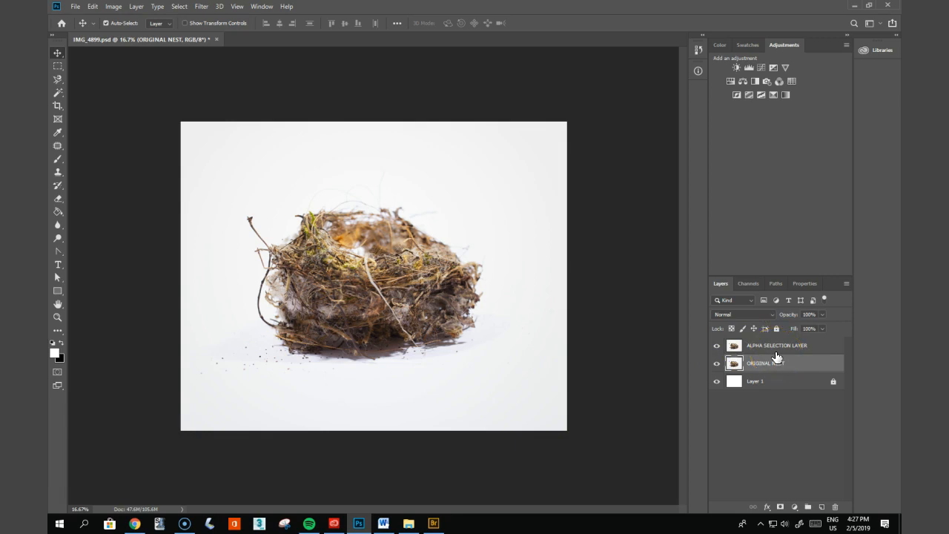
Limit the advanced blending of ALPHA SELECTION LAYER to the R channel only.
click(818, 348)
double_click(818, 350)
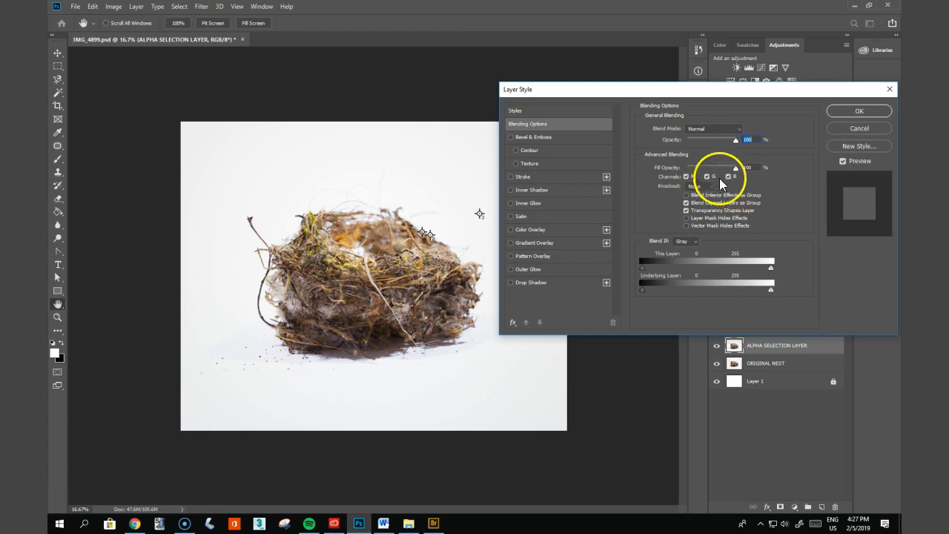
click(707, 177)
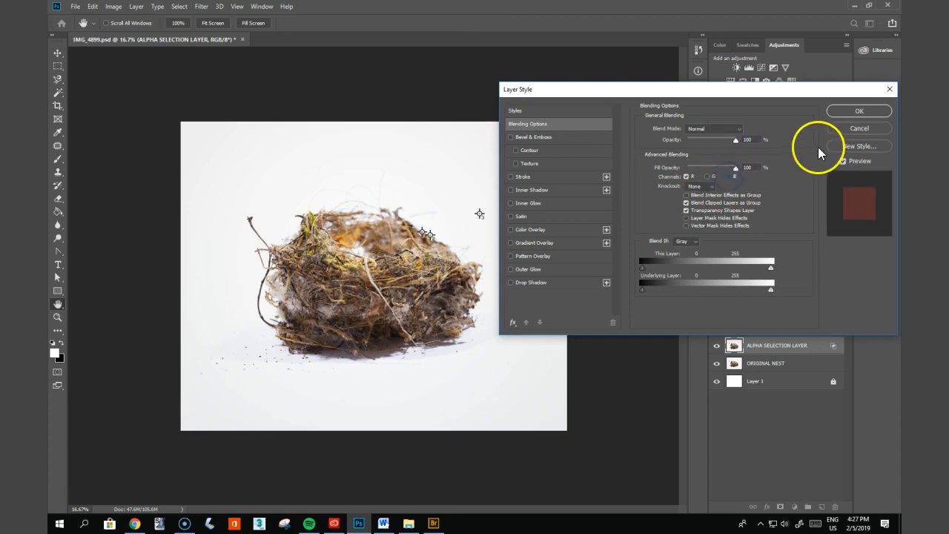
click(845, 109)
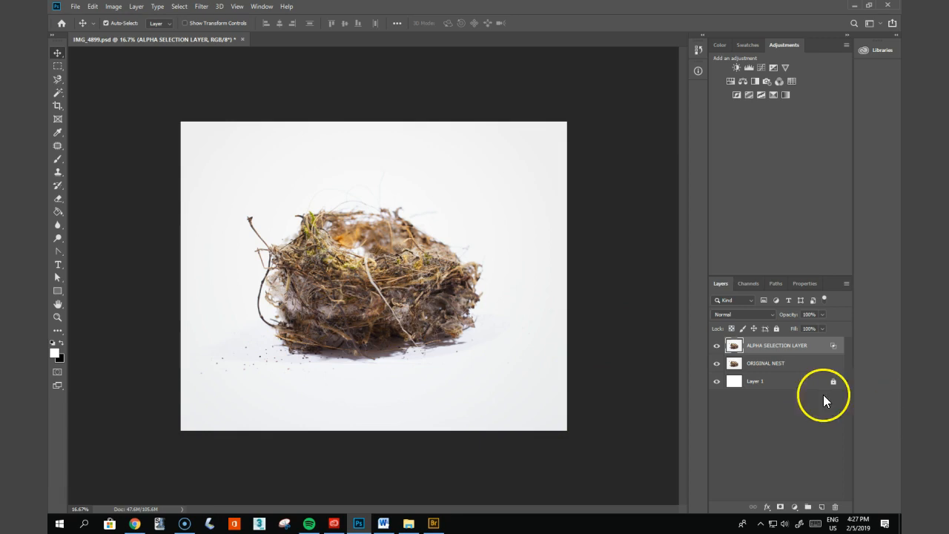
Hide the ORIGINAL NEST layer and check how the red-only layer appears in the colour channels.
click(716, 366)
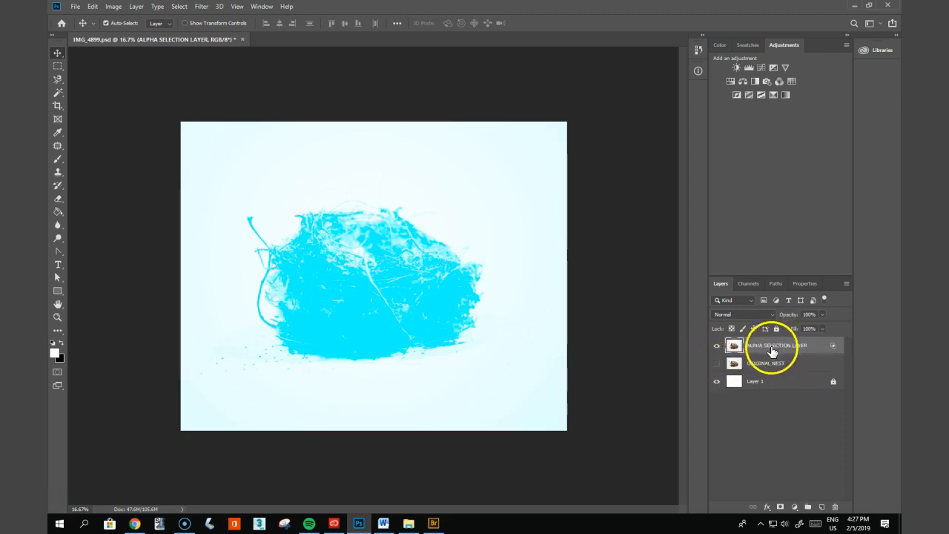
click(745, 285)
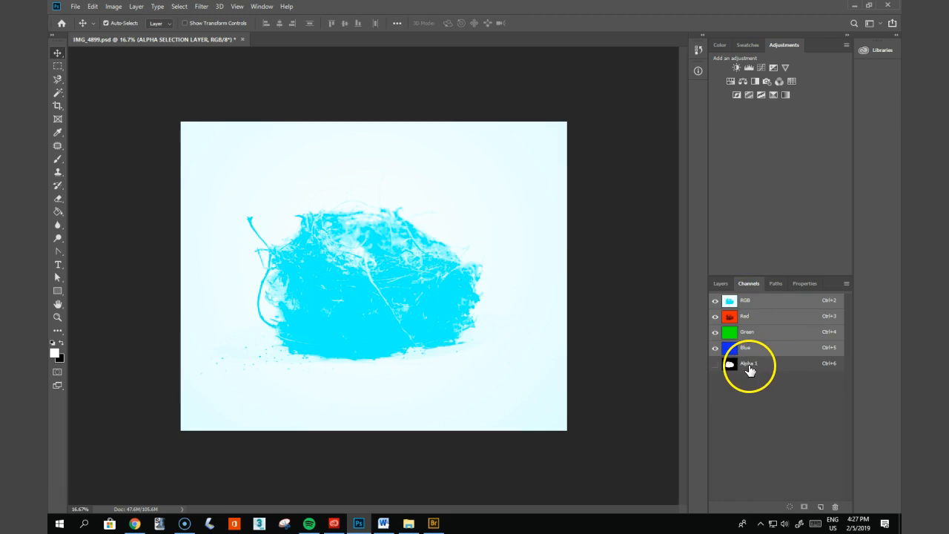
click(719, 287)
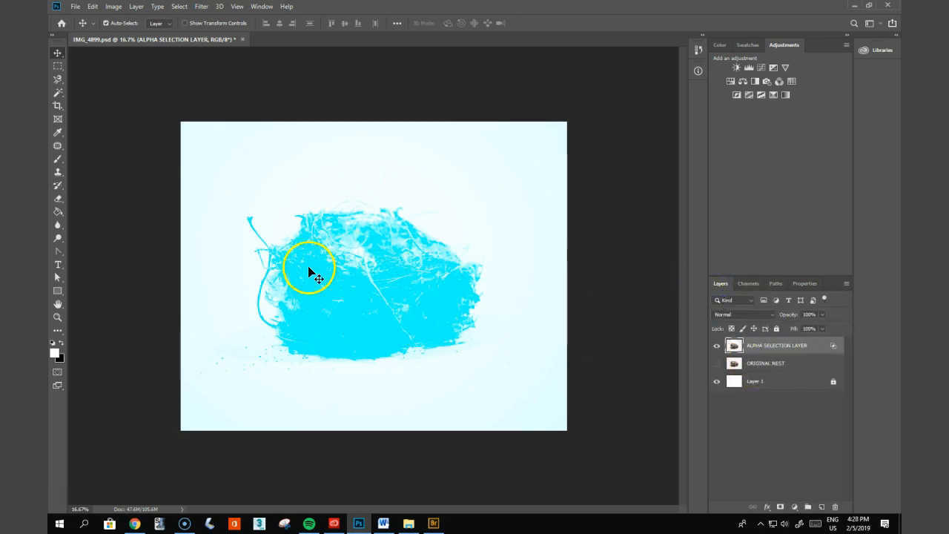
Duplicate ALPHA SELECTION LAYER, naming the copy ALPHA SELECTION LAYER G and the original ALPHA SELECTION LAYER R.
click(805, 348)
key(ctrl+j)
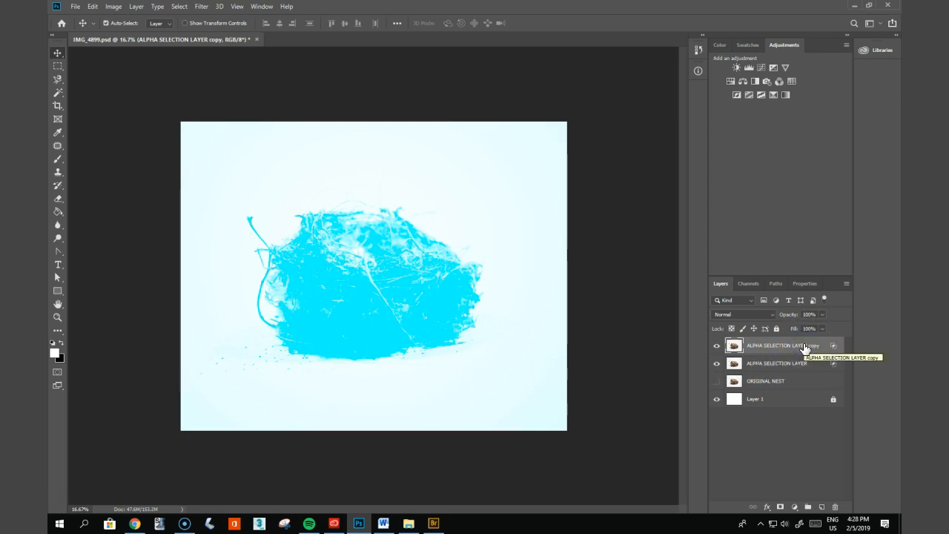
click(805, 348)
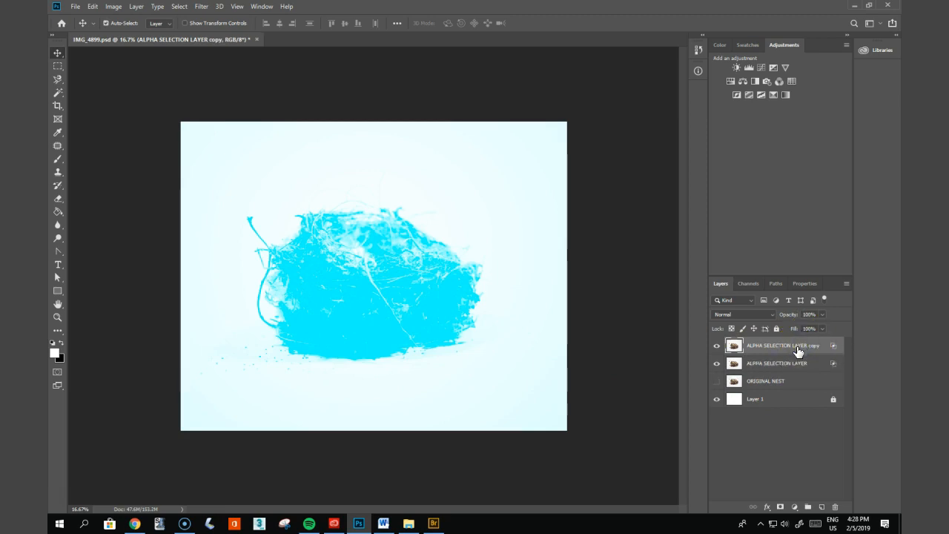
double_click(828, 347)
text(G)
key(Return)
double_click(798, 364)
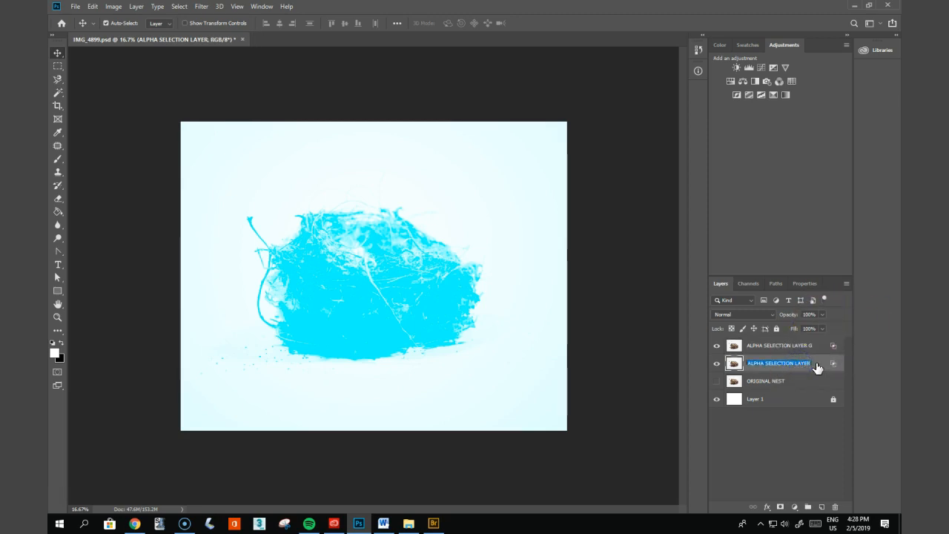
key(Return)
double_click(807, 346)
key(Return)
Limit the blending of ALPHA SELECTION LAYER G to the G channel, and toggle layer R off and on to compare.
double_click(822, 349)
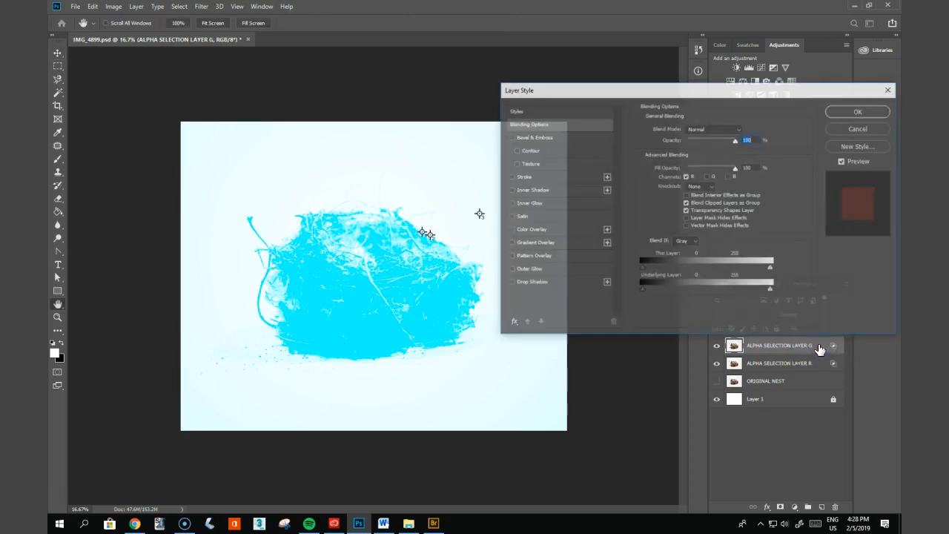
click(686, 177)
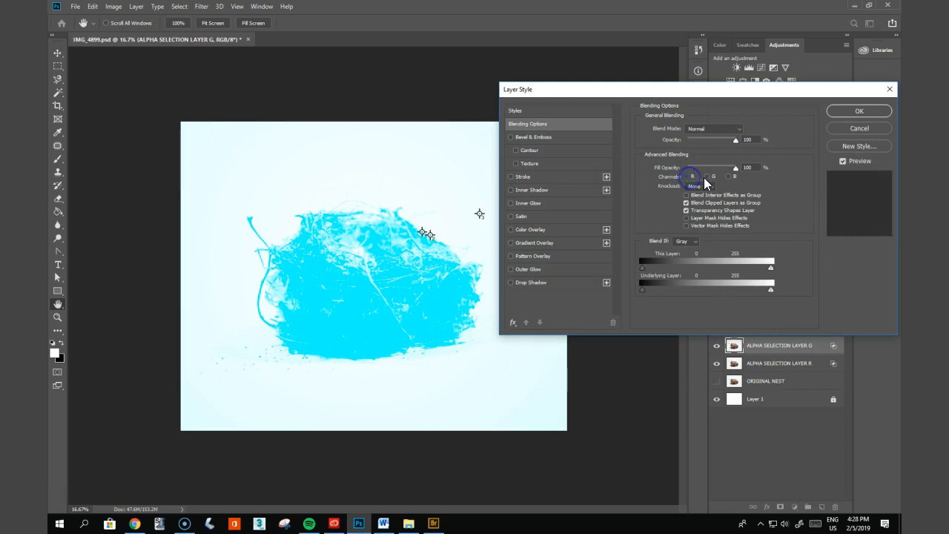
click(707, 177)
click(729, 176)
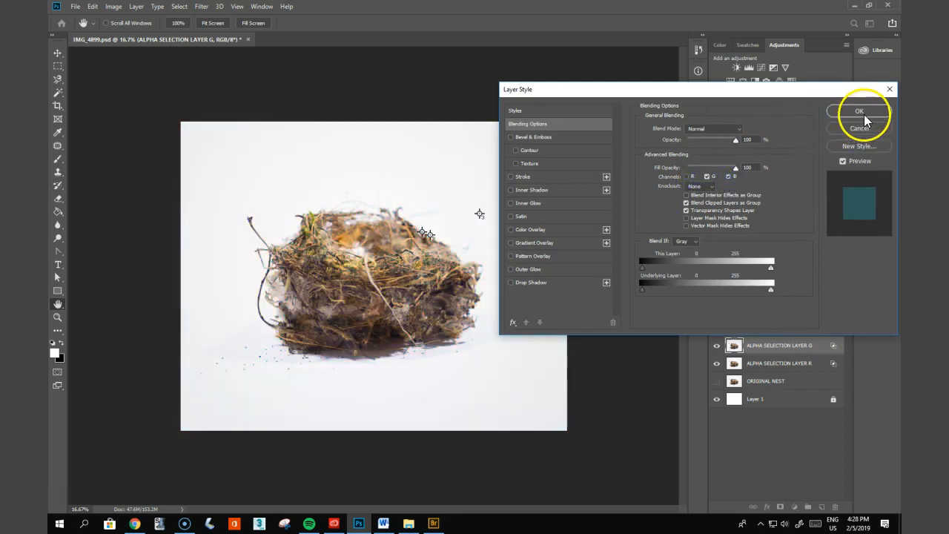
click(729, 177)
click(859, 111)
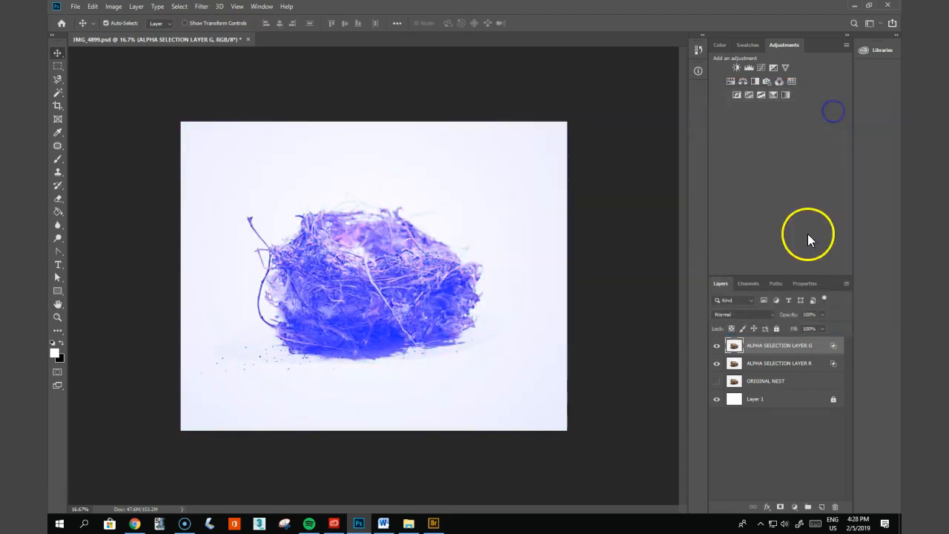
click(717, 363)
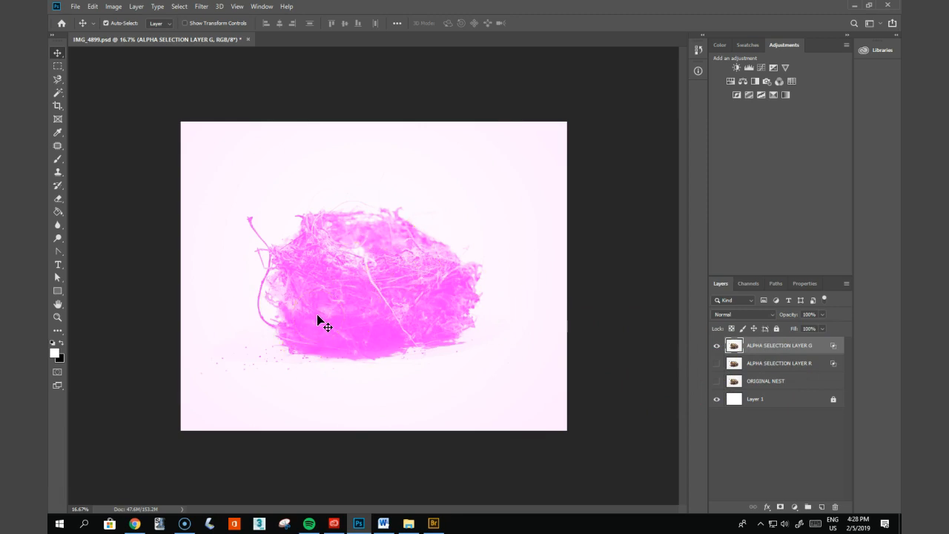
click(717, 364)
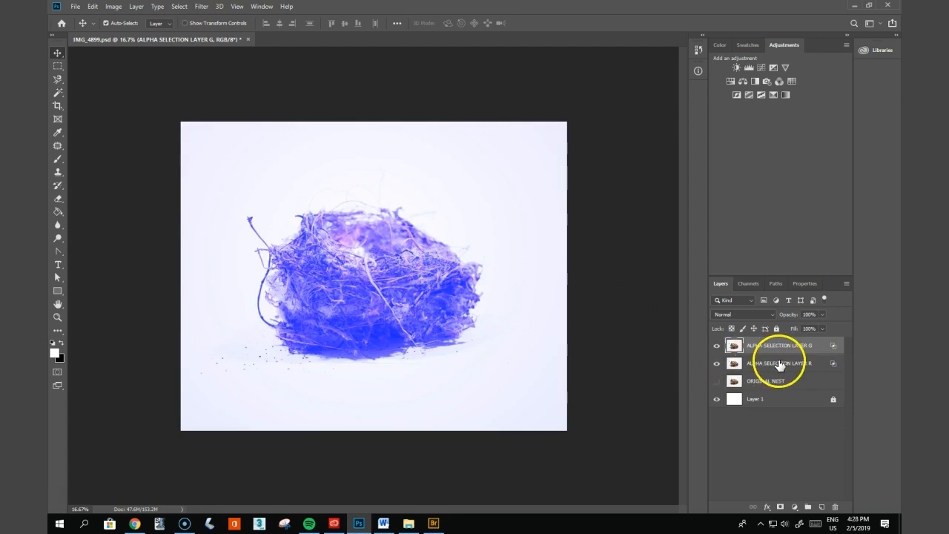
Nudge ALPHA SELECTION LAYER G to the left in seven large increments to offset it from the red layer.
click(777, 347)
key(shift+Left)
key(shift+Left)
key(shift+Left)
key(shift+Left)
key(shift+Left)
key(shift+Left)
key(shift+Left)
Change the advanced blending of ALPHA SELECTION LAYER G to use the B channel only.
click(813, 346)
click(821, 348)
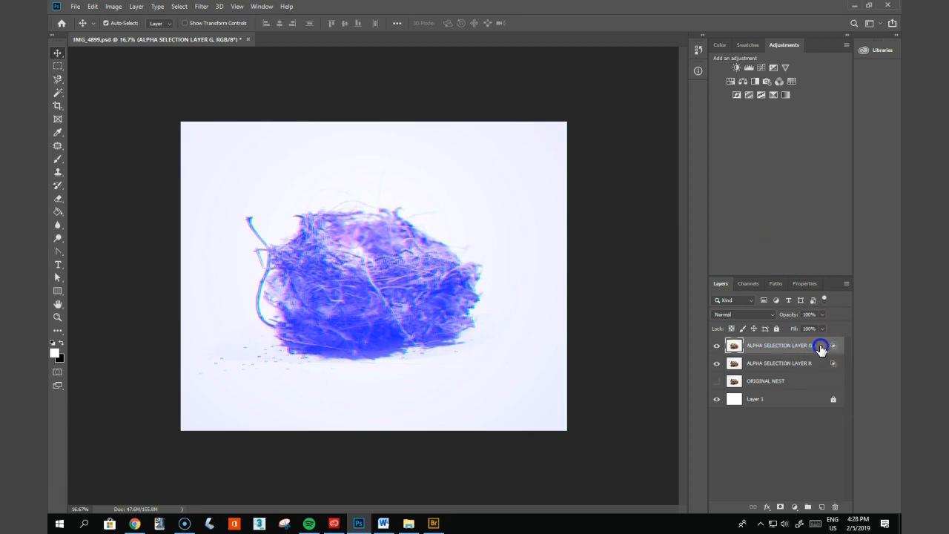
double_click(821, 346)
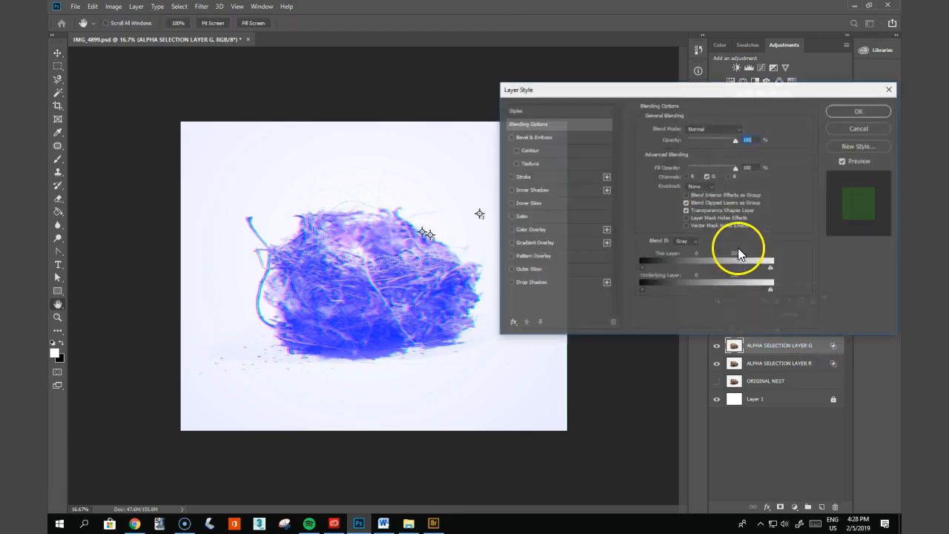
click(730, 177)
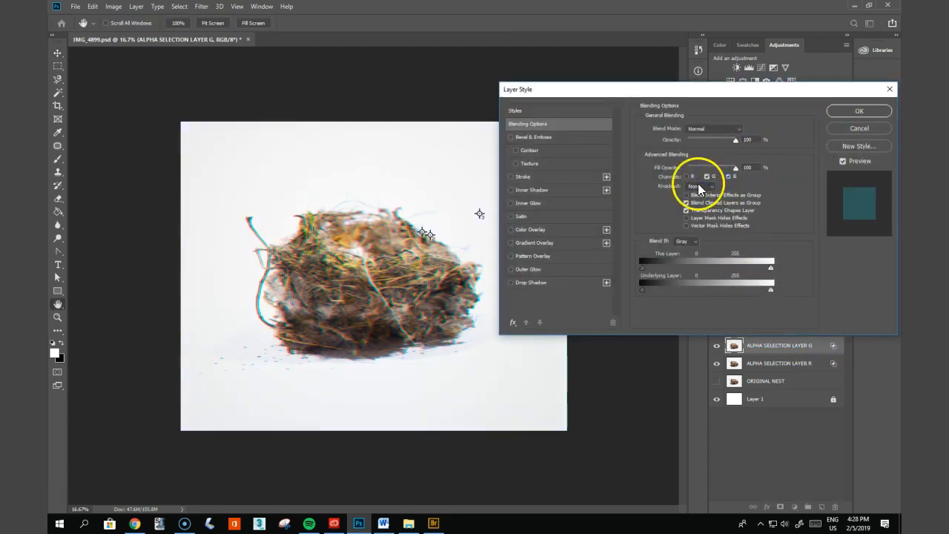
click(707, 176)
click(853, 111)
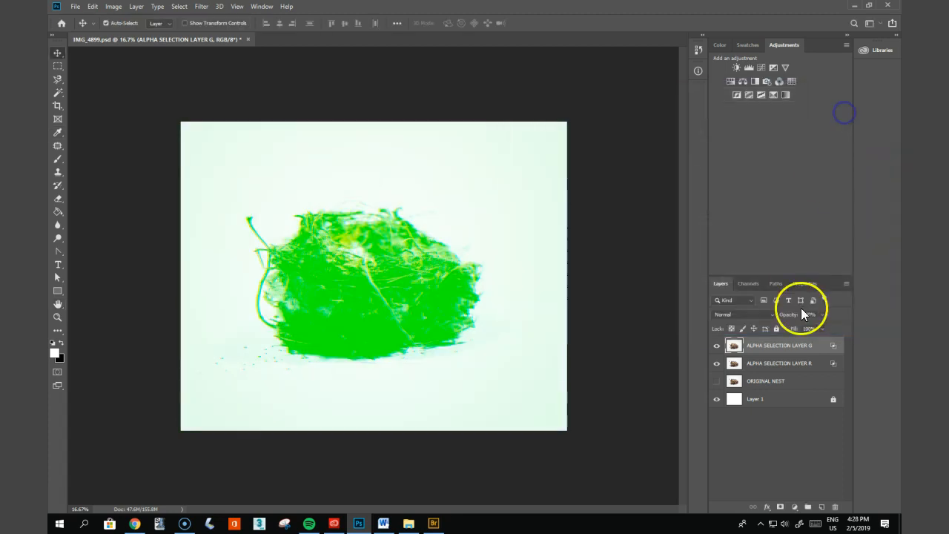
Rename the blue-channel layer as ALPHA SELECTION LAYER B and toggle ORIGINAL NEST on and off to compare.
double_click(812, 348)
click(824, 347)
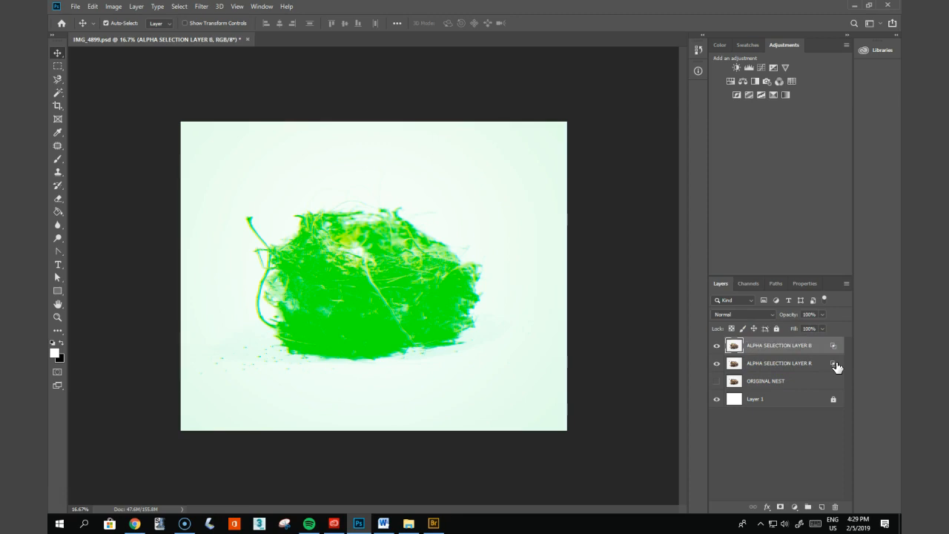
click(717, 382)
click(717, 381)
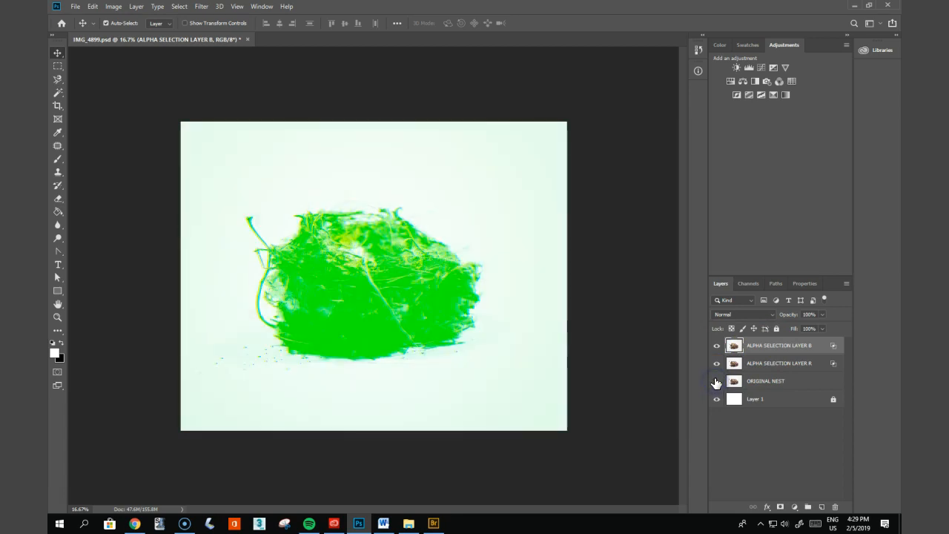
Toggle the visibility of ALPHA SELECTION LAYER R and ALPHA SELECTION LAYER B off and on to compare their colour contributions.
click(718, 364)
click(773, 365)
click(786, 346)
click(780, 364)
click(717, 363)
click(717, 347)
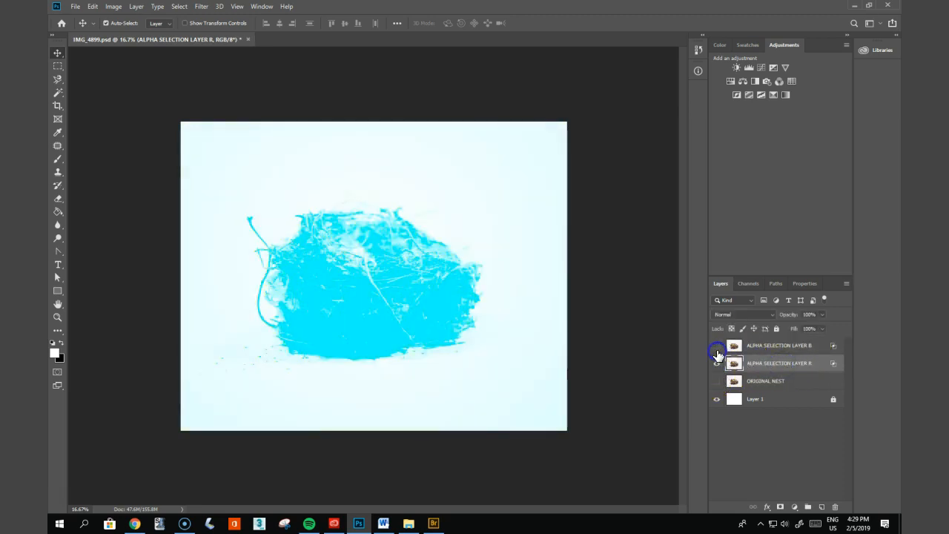
click(717, 346)
Move ALPHA SELECTION LAYER B to the right to offset it from the red layer.
click(781, 346)
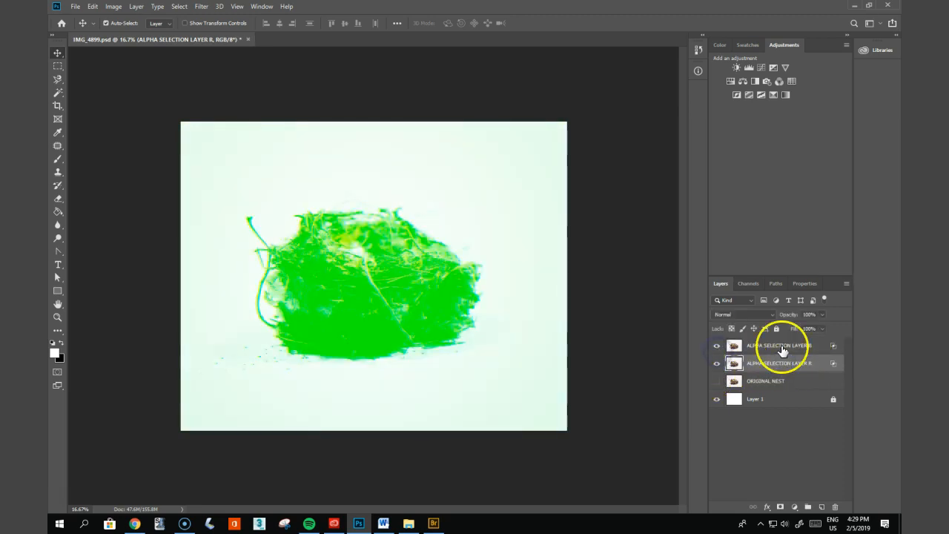
mouse_move(403, 292)
mouse_down()
mouse_move(360, 292)
mouse_move(434, 301)
mouse_move(432, 292)
mouse_move(393, 296)
mouse_up()
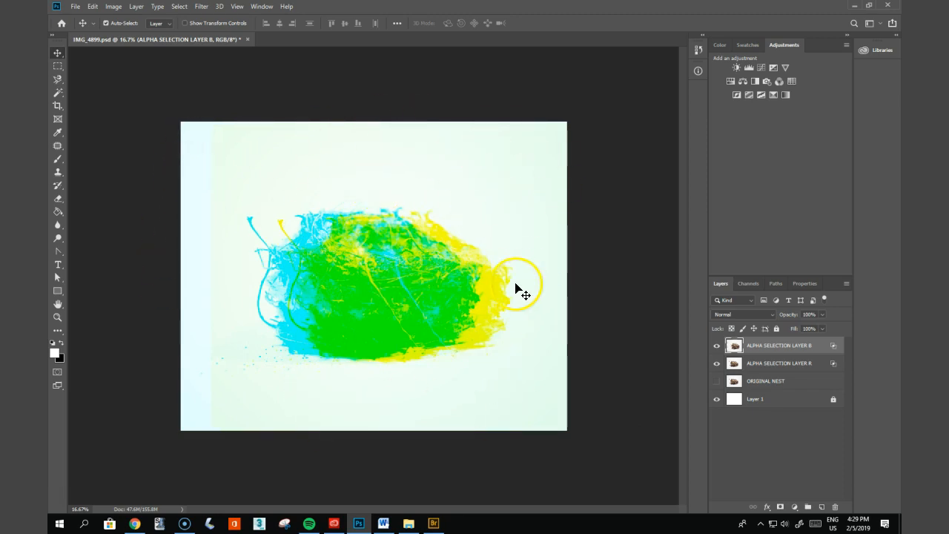
Load Alpha 1 as a selection, invert and fill that area of ALPHA SELECTION LAYER B with the white foreground colour, and deselect.
click(749, 285)
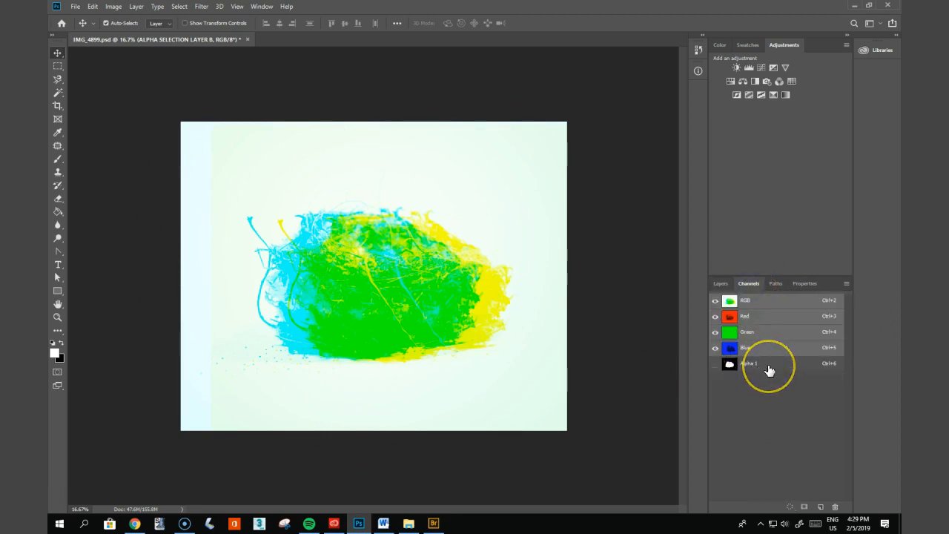
ctrl+click(731, 365)
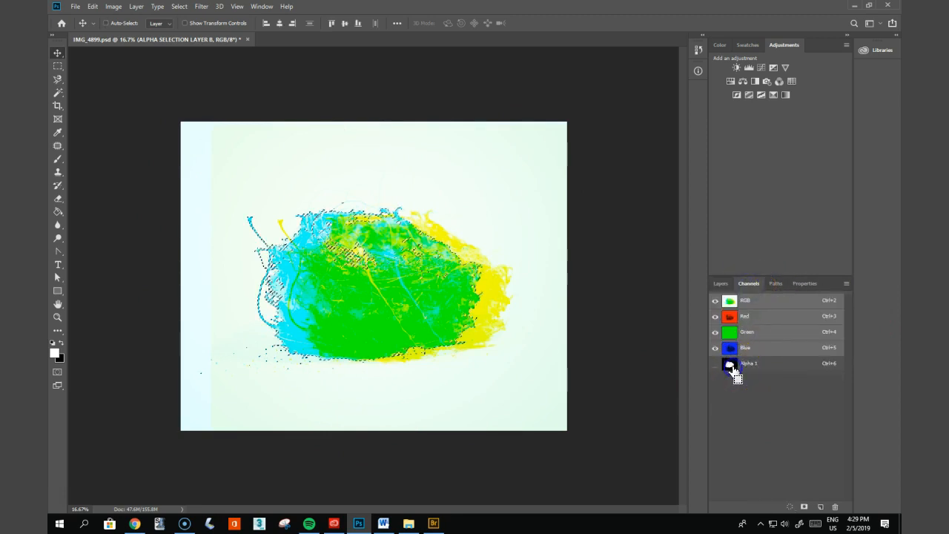
key(ctrl+i)
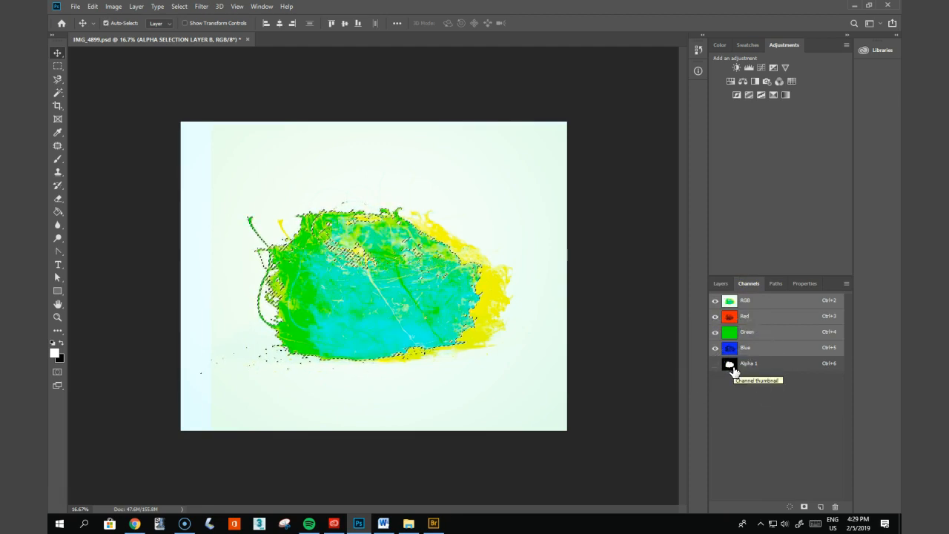
key(alt+BackSpace)
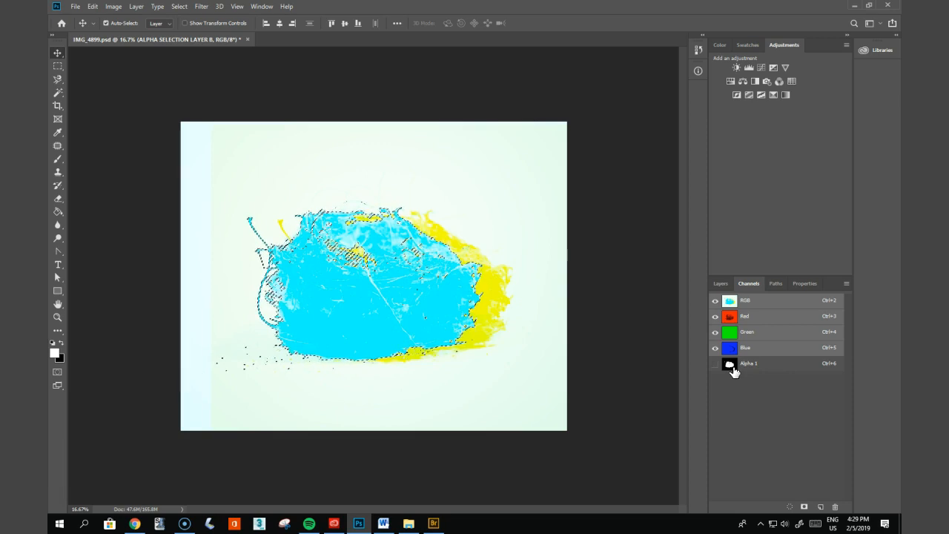
key(ctrl+d)
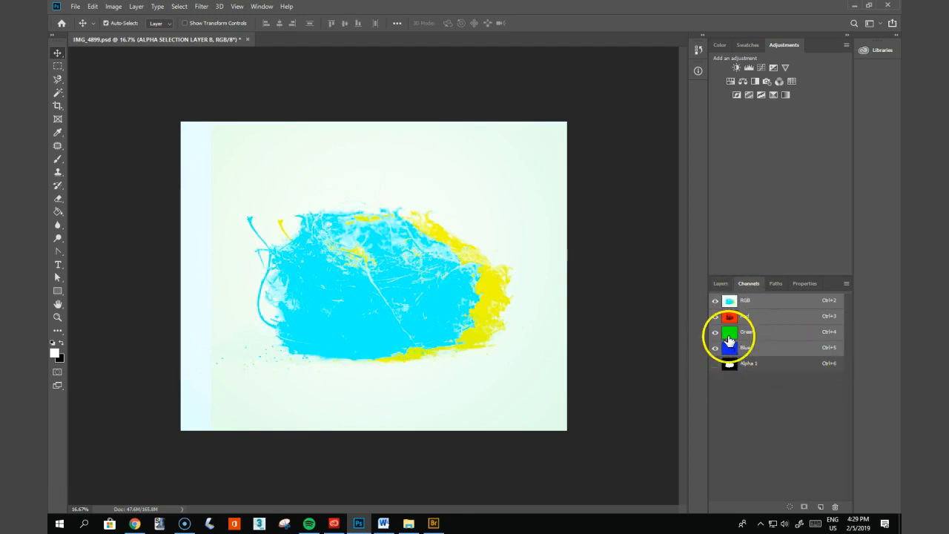
click(718, 282)
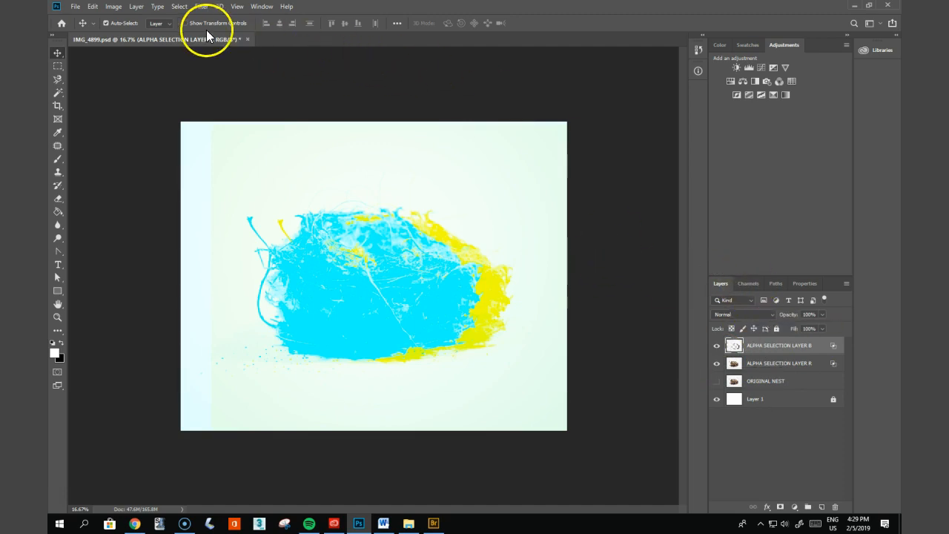
click(178, 6)
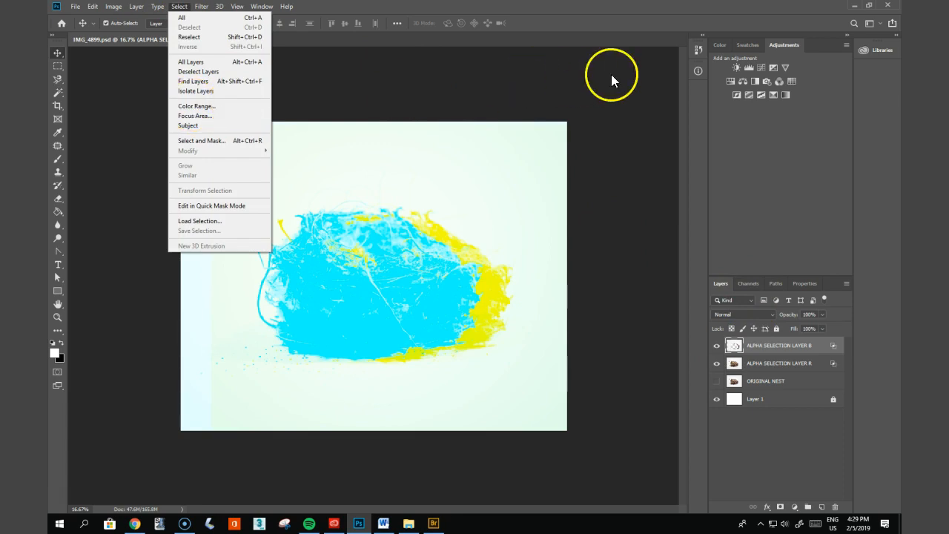
click(649, 80)
click(748, 283)
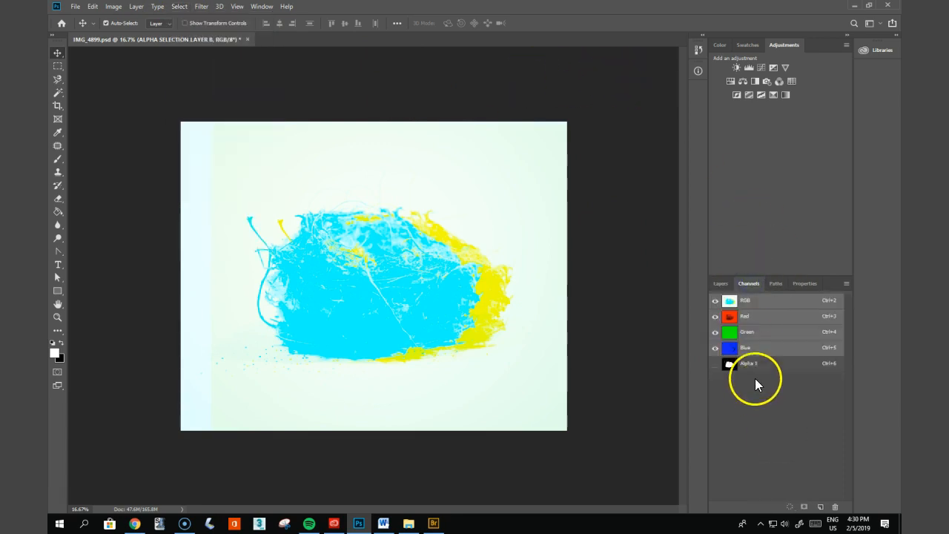
Hide both alpha selection layers and show the ORIGINAL NEST layer.
click(728, 284)
drag(716, 345, 718, 380)
click(716, 381)
Load the Alpha 1 channel as a selection over the original nest.
click(749, 283)
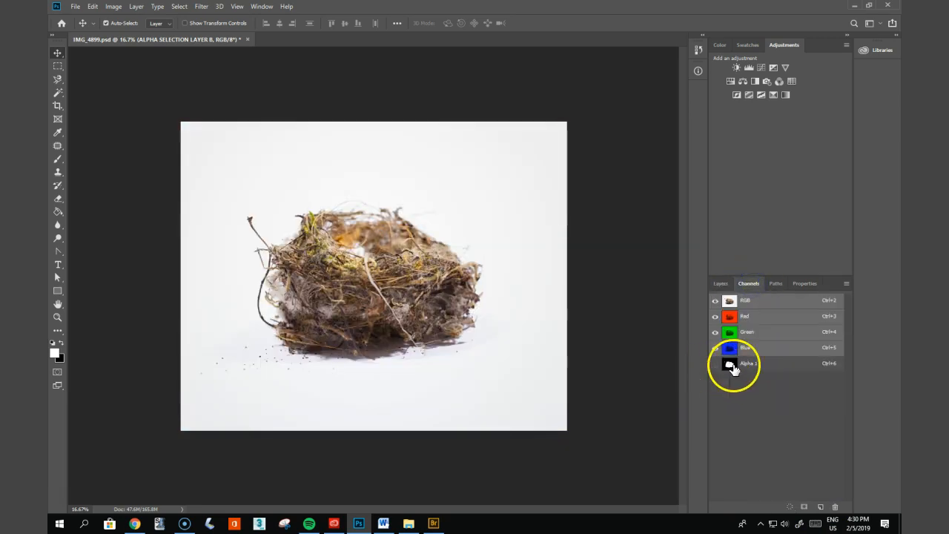
ctrl+click(729, 365)
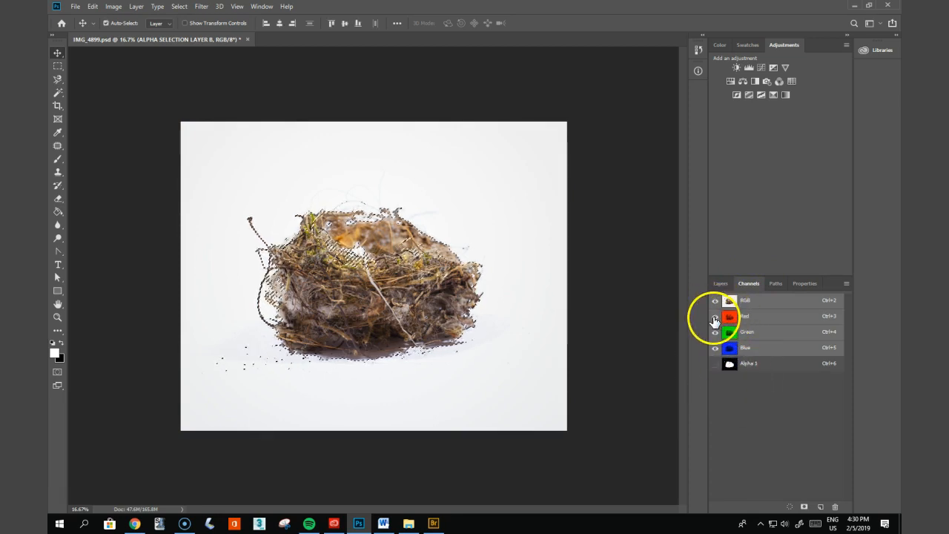
click(720, 283)
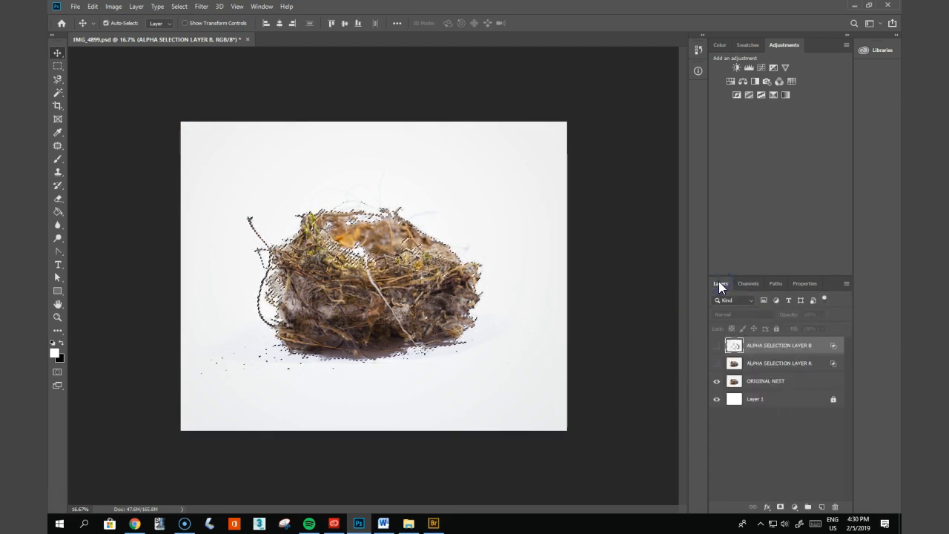
click(751, 283)
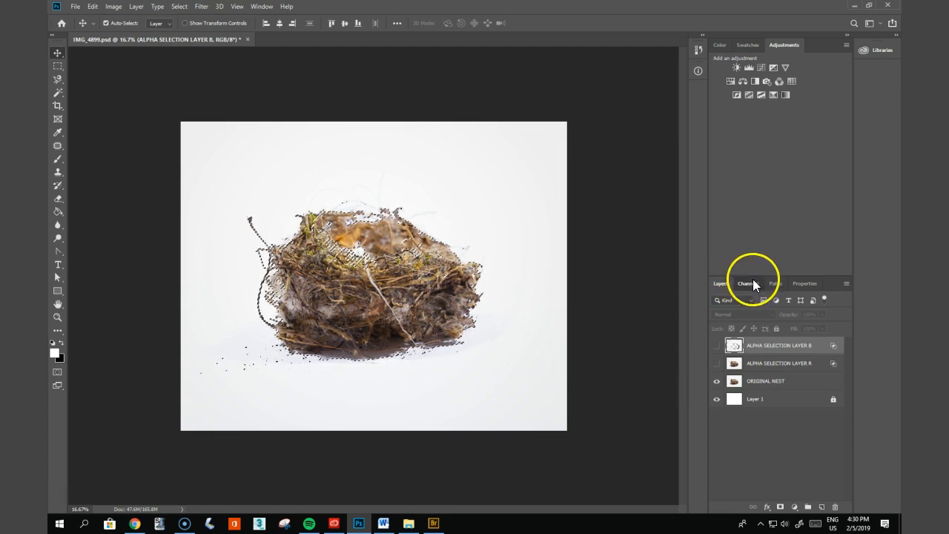